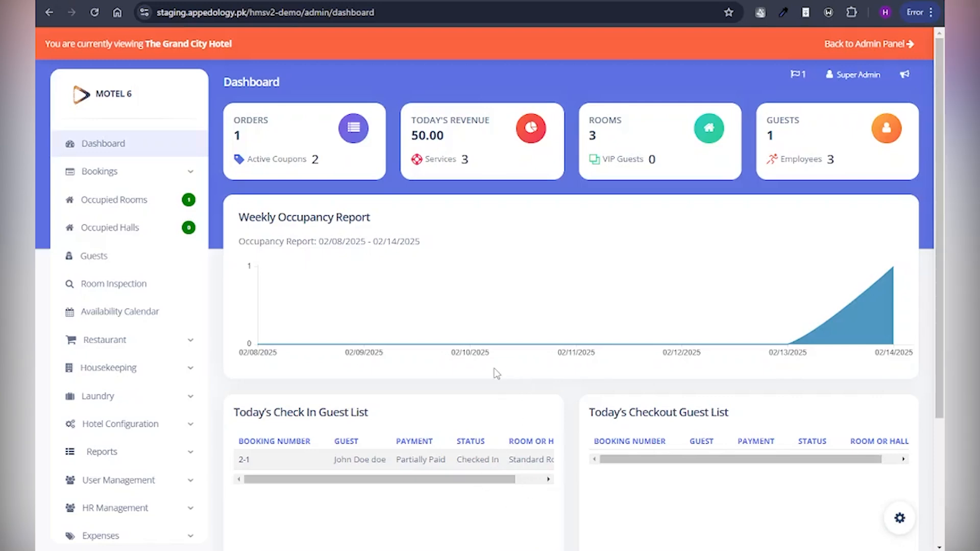
# - Start a new room reservation from the room bookings and choose Deluxe Room as the room type
pyautogui.click(162, 178)
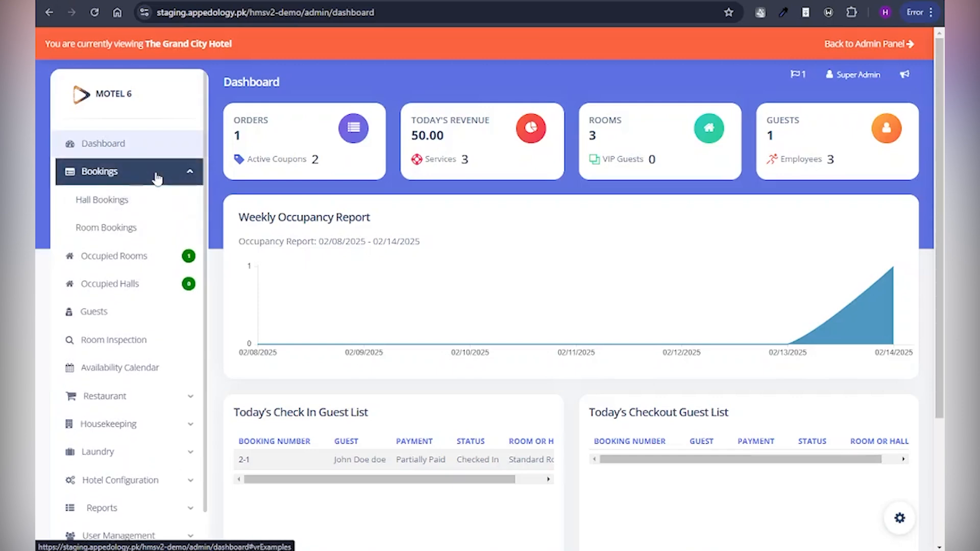
pyautogui.click(142, 233)
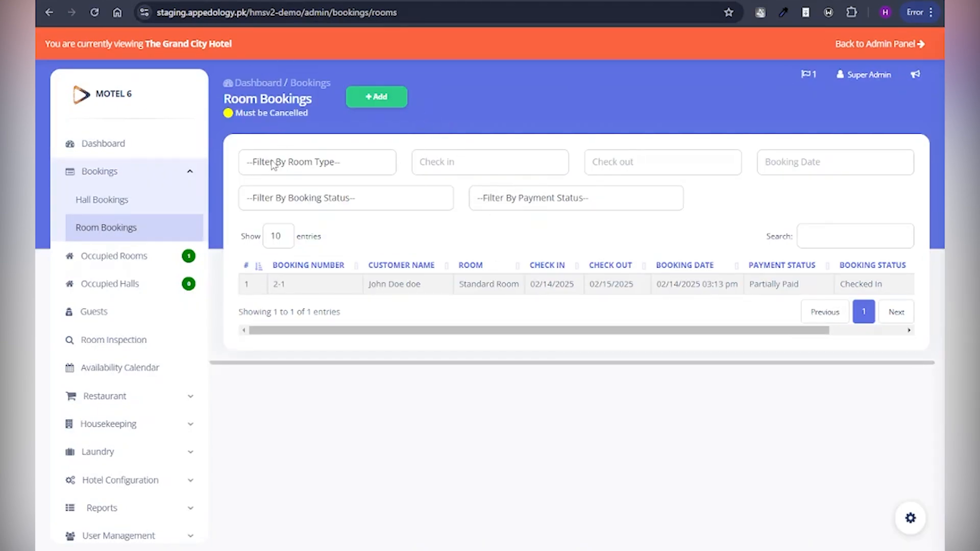
pyautogui.click(387, 97)
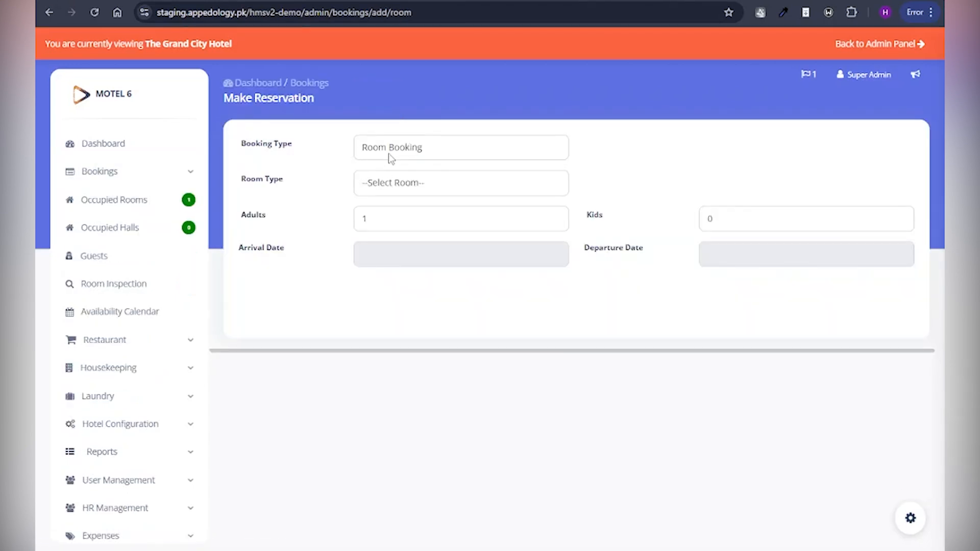
pyautogui.click(392, 187)
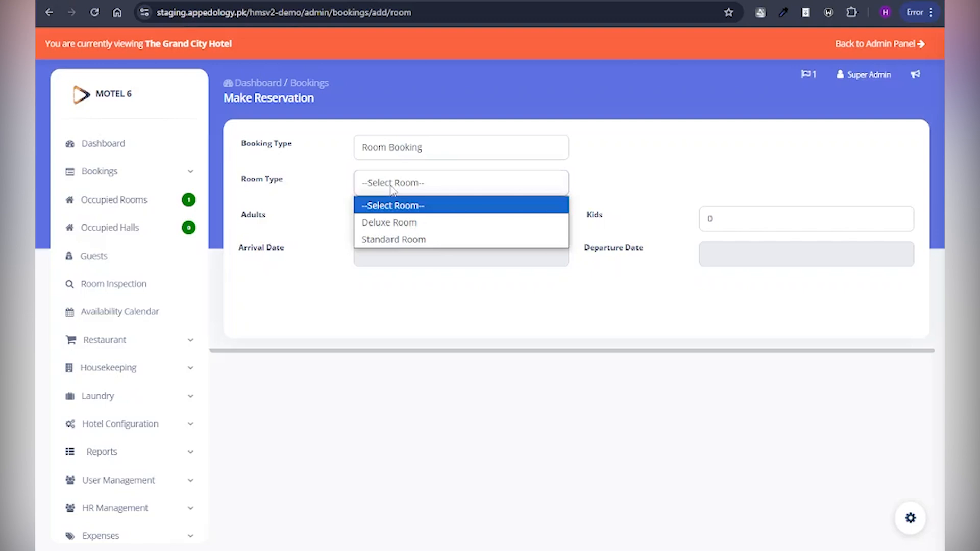
pyautogui.click(423, 225)
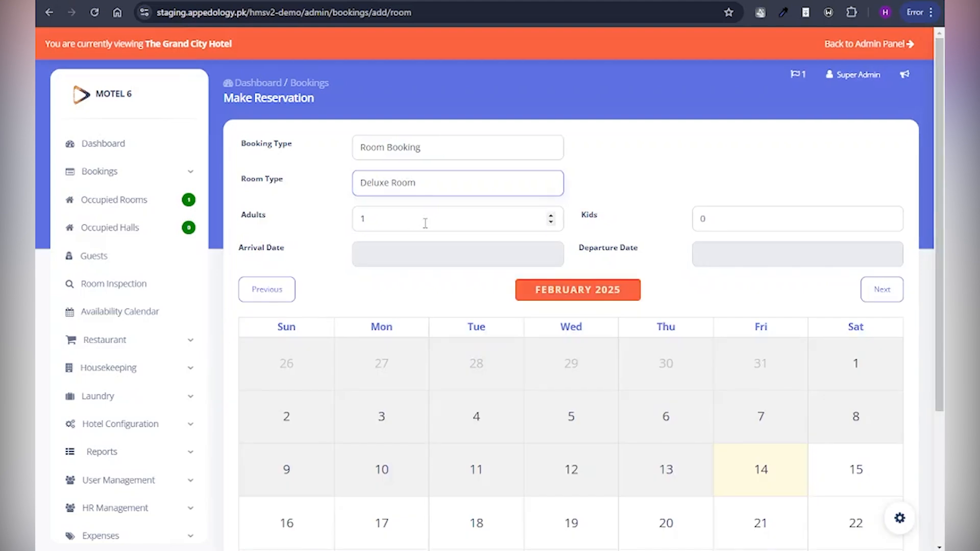
pyautogui.click(457, 214)
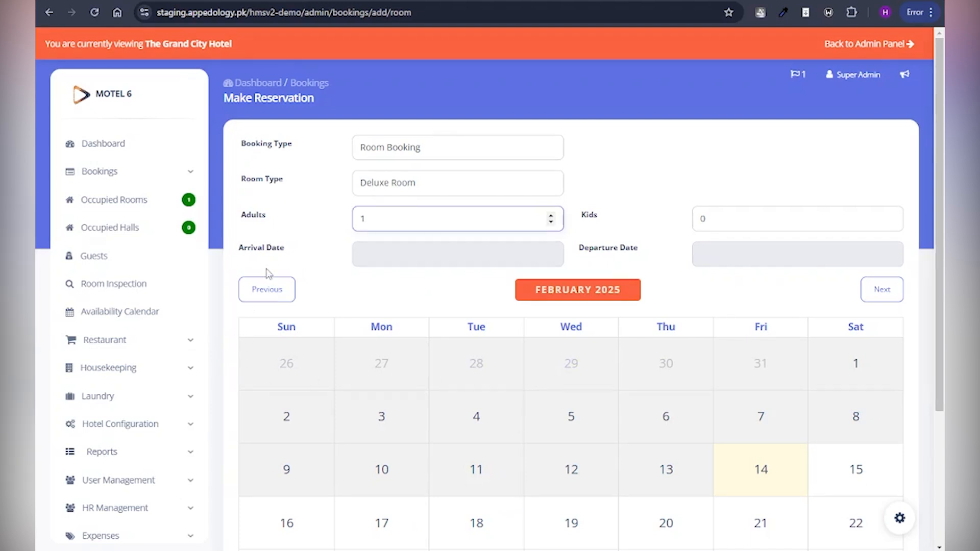
pyautogui.moveTo(943, 176); pyautogui.dragTo(943, 239)
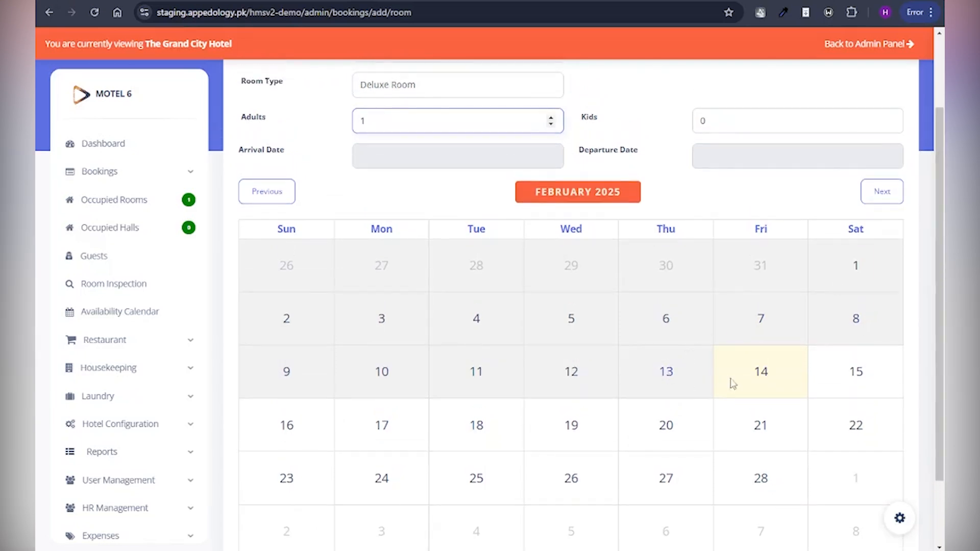
pyautogui.click(774, 370)
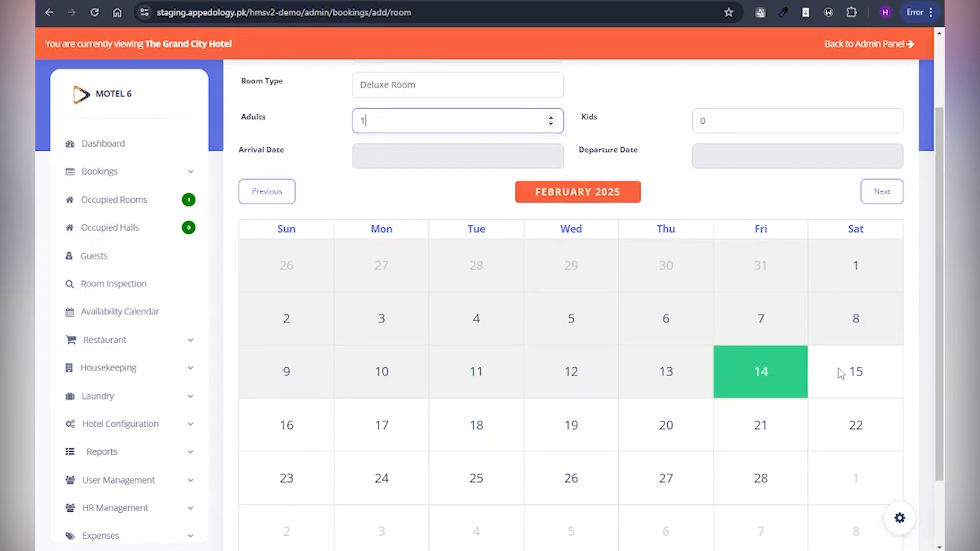
pyautogui.click(774, 371)
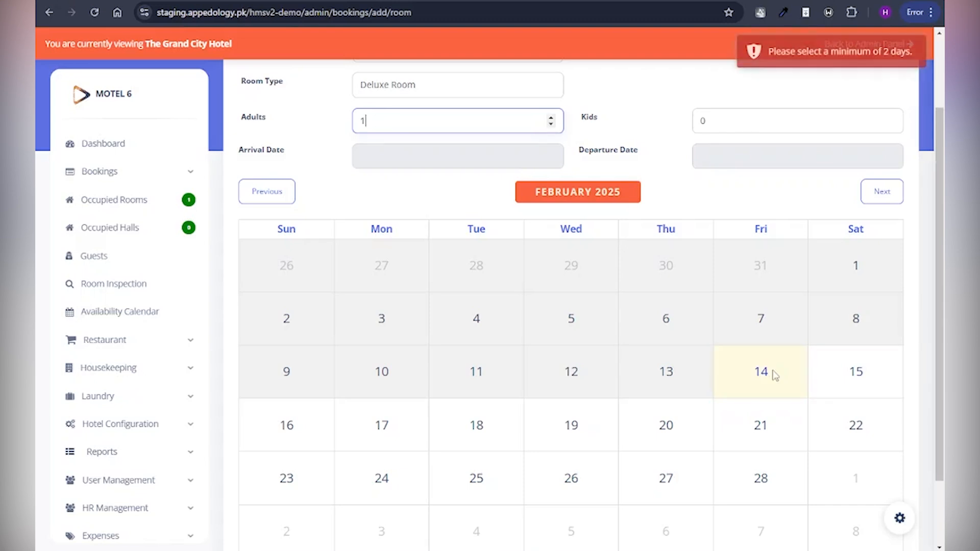
pyautogui.click(776, 375)
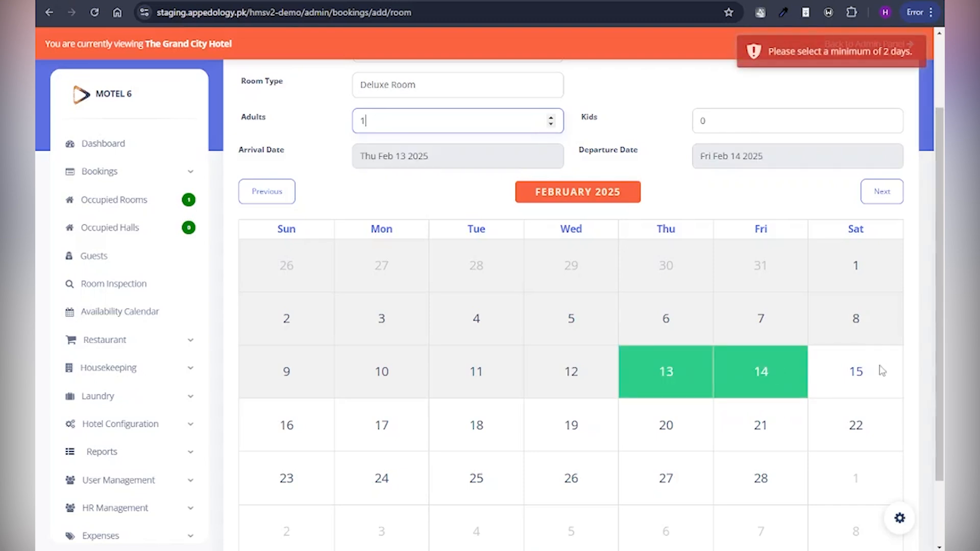
pyautogui.click(882, 371)
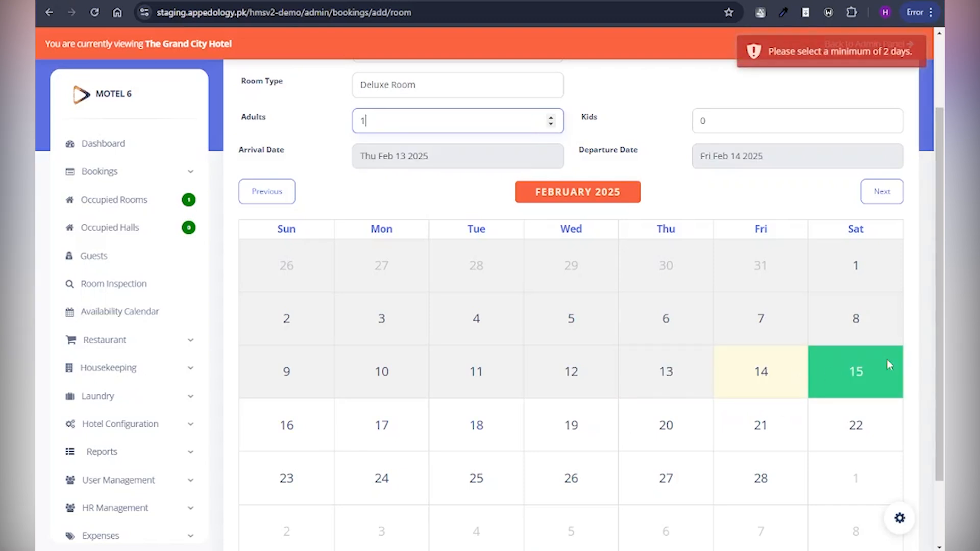
pyautogui.click(774, 377)
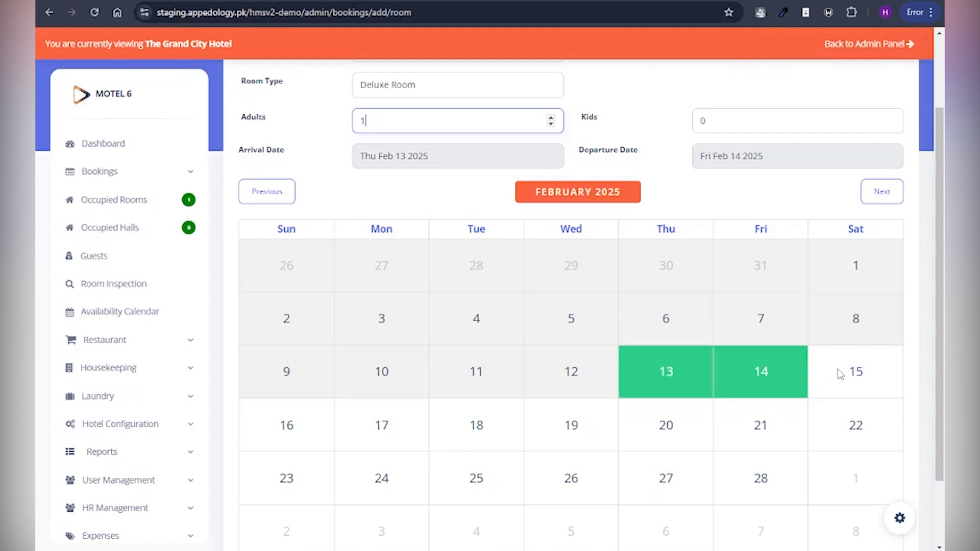
pyautogui.click(751, 432)
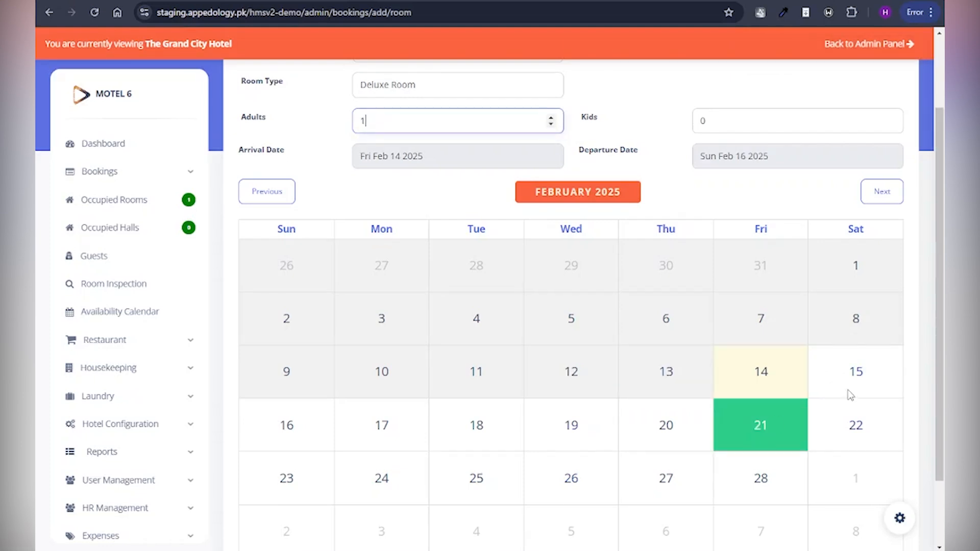
pyautogui.click(305, 434)
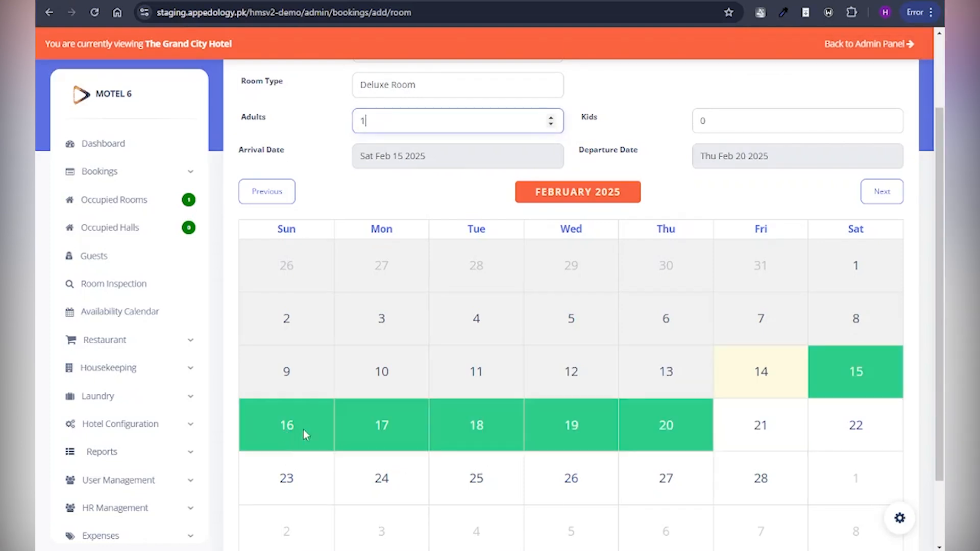
# - Select Friday, February 14, 2025 as the arrival date and Saturday, February 15, 2025 as the departure date
pyautogui.click(768, 390)
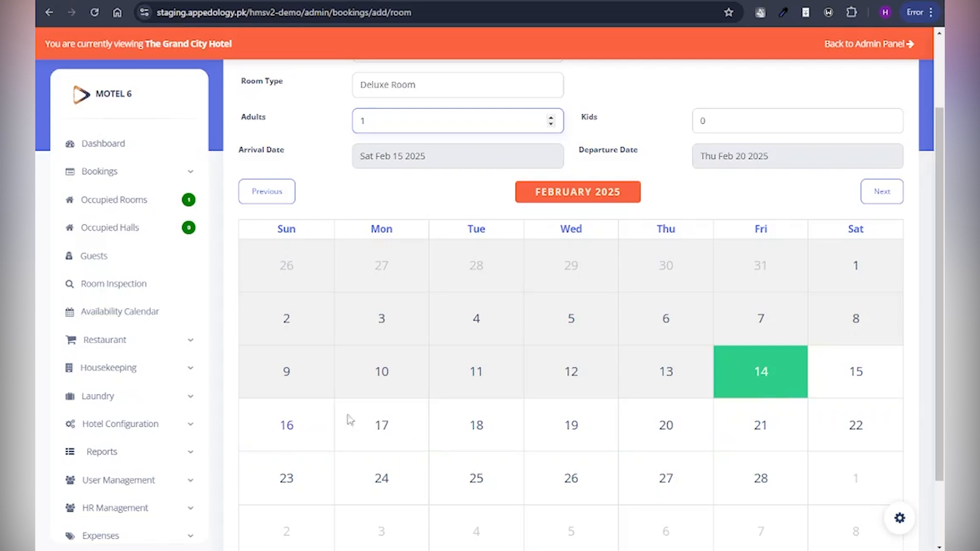
pyautogui.click(290, 430)
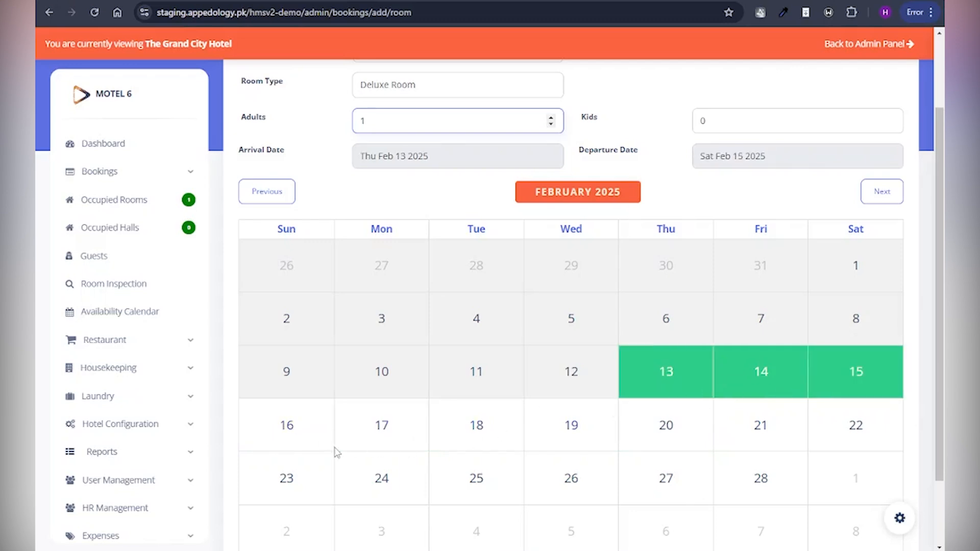
pyautogui.click(319, 433)
pyautogui.click(869, 389)
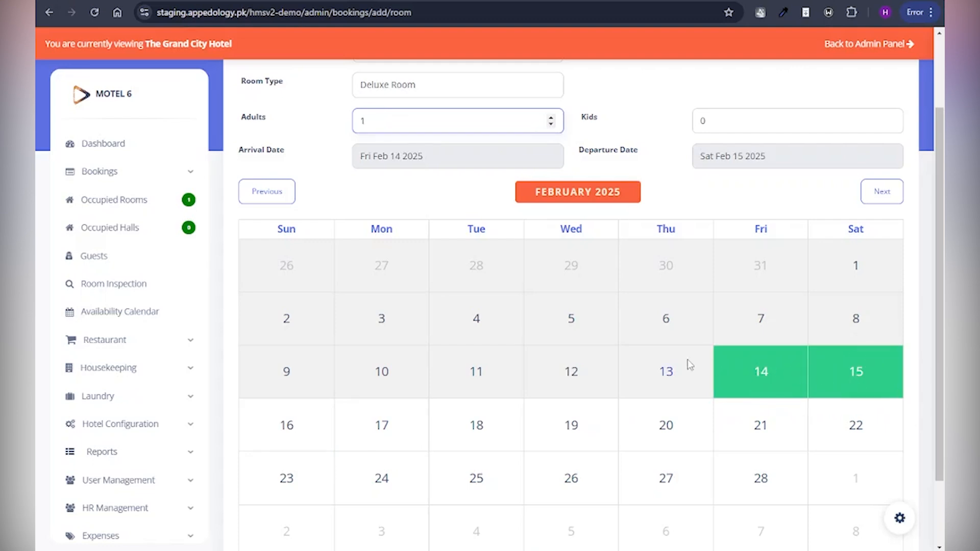
# - Choose Room Booking as the booking type and proceed to the reservation's guest and charge details
pyautogui.scroll(2, 939, 255)
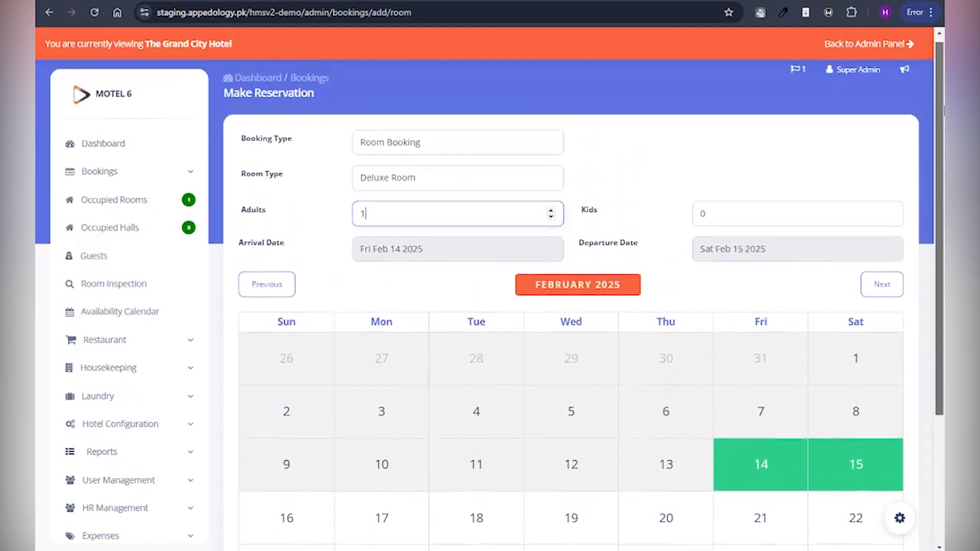
pyautogui.scroll(-1, 343, 177)
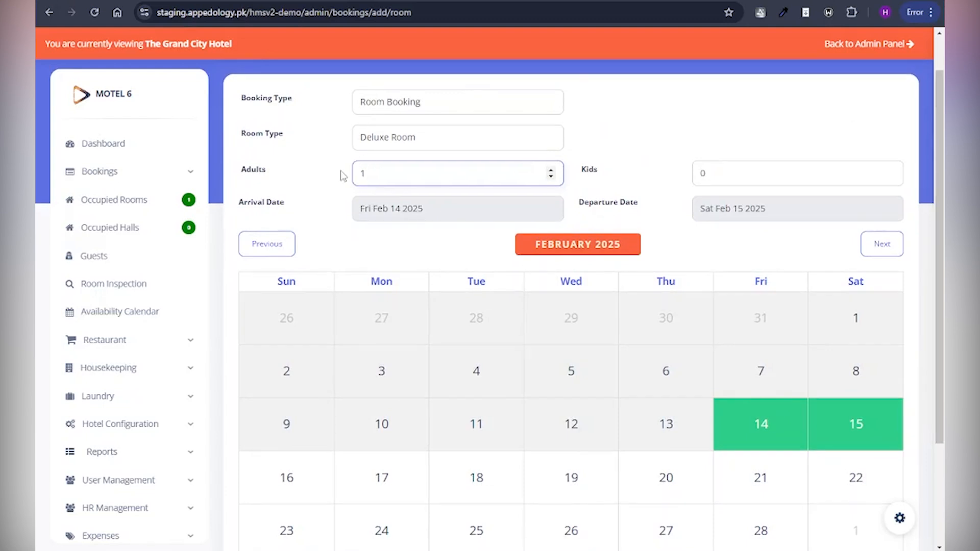
pyautogui.scroll(1, 857, 153)
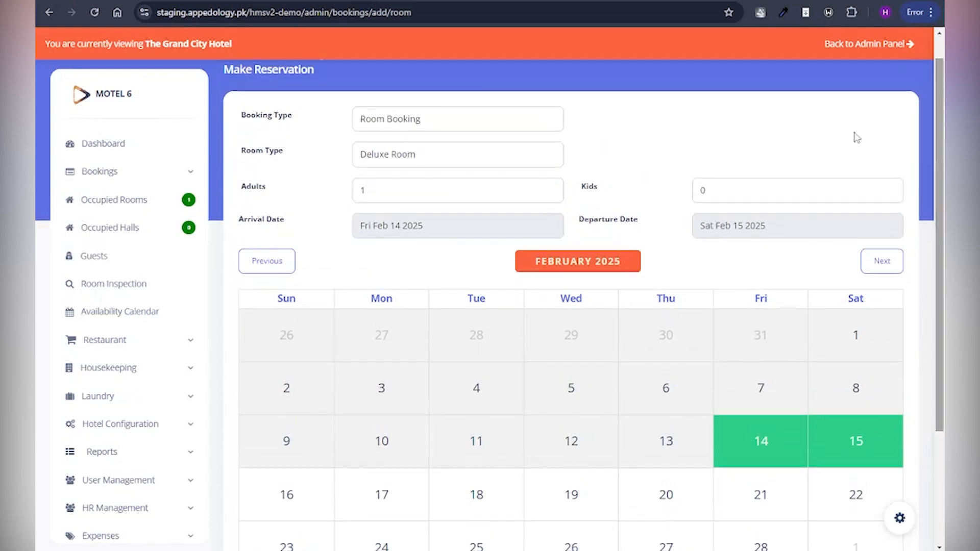
pyautogui.click(445, 118)
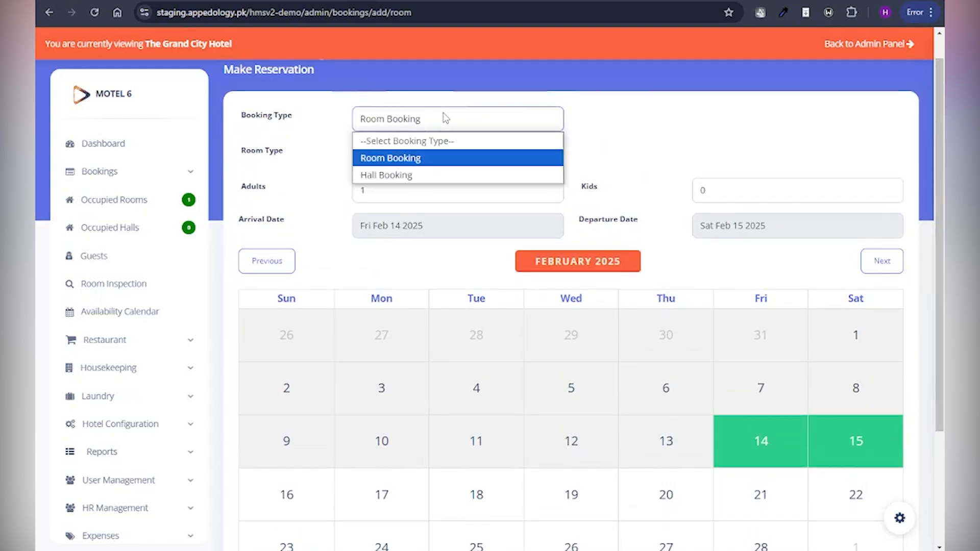
pyautogui.click(413, 157)
pyautogui.scroll(-4, 412, 157)
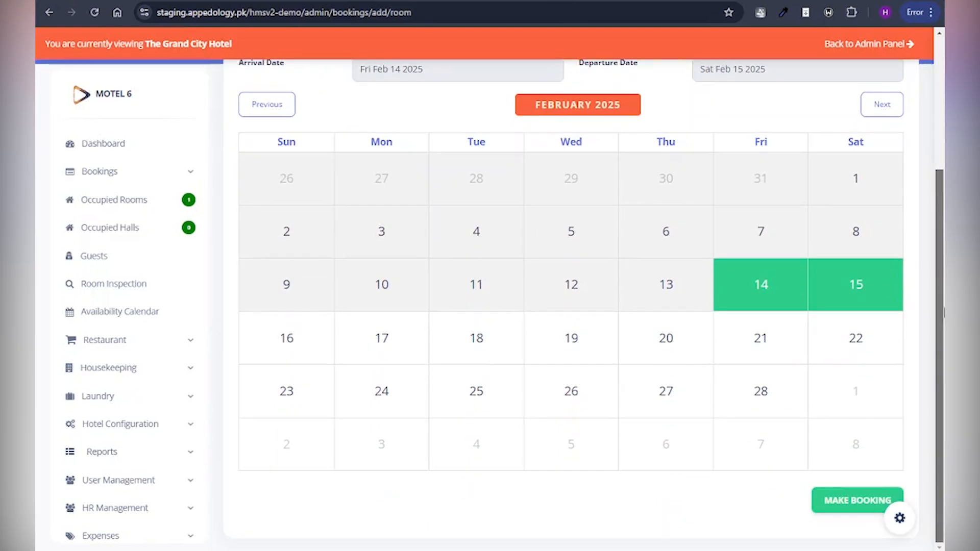
pyautogui.scroll(3, 571, 306)
pyautogui.scroll(-3, 570, 306)
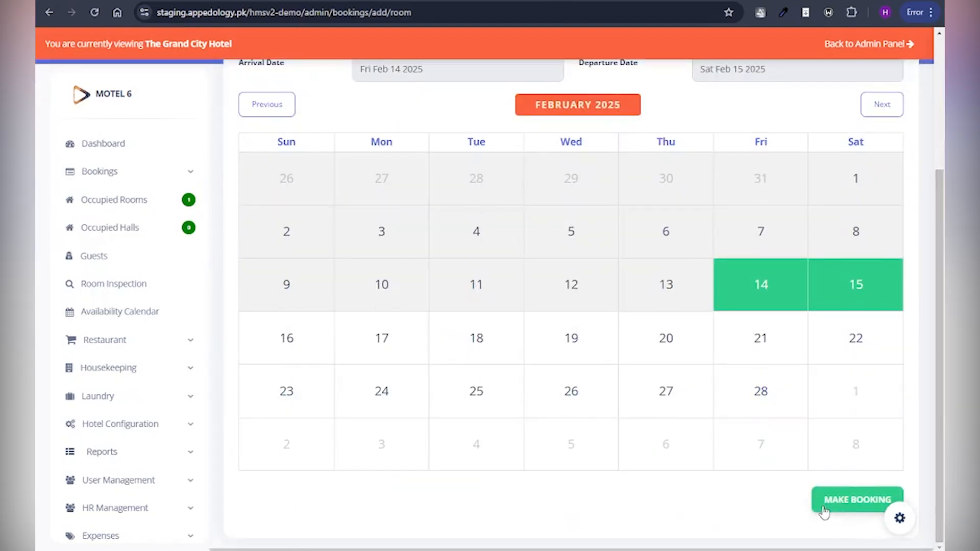
pyautogui.click(848, 505)
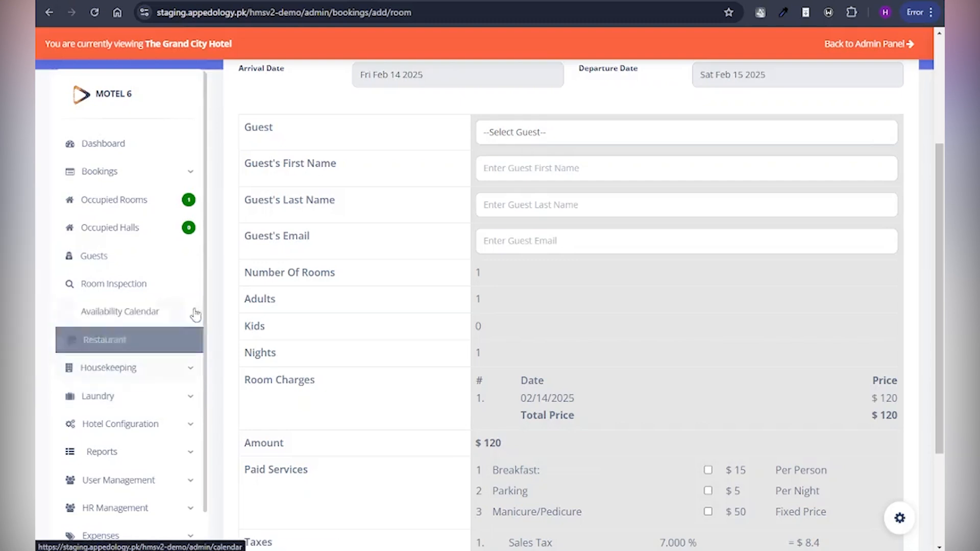
# - Show rooms in the availability calendar and start a deluxe room booking from 02/16/2025 to 02/17/2025
pyautogui.click(163, 312)
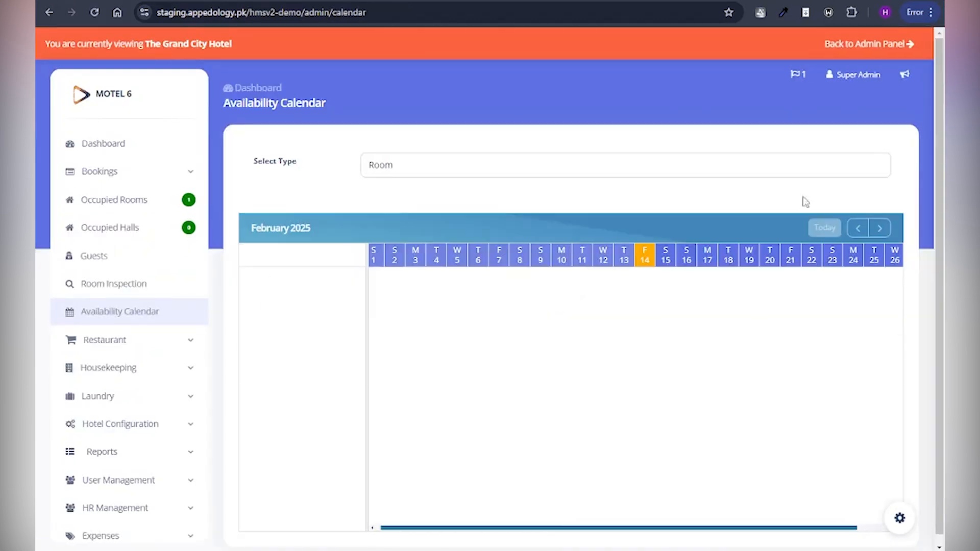
pyautogui.click(460, 173)
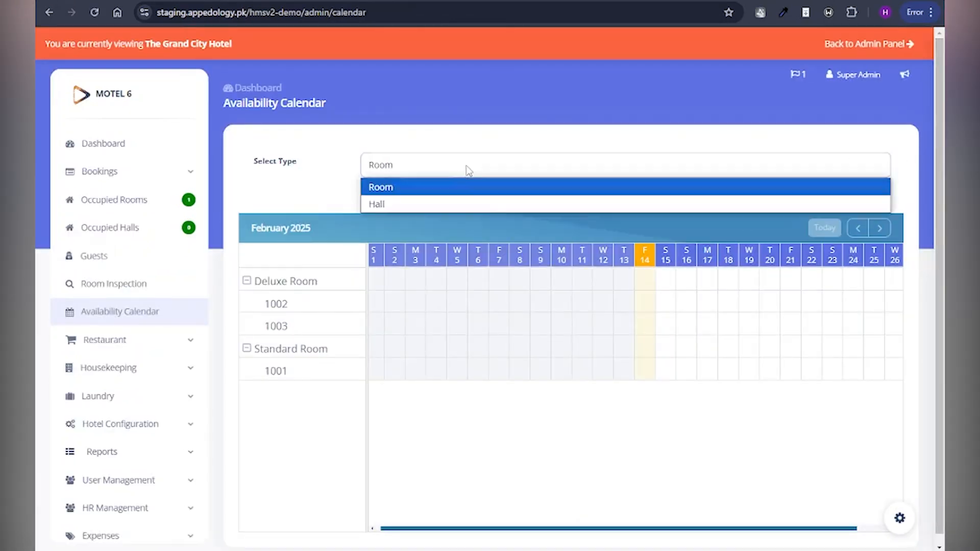
pyautogui.click(445, 192)
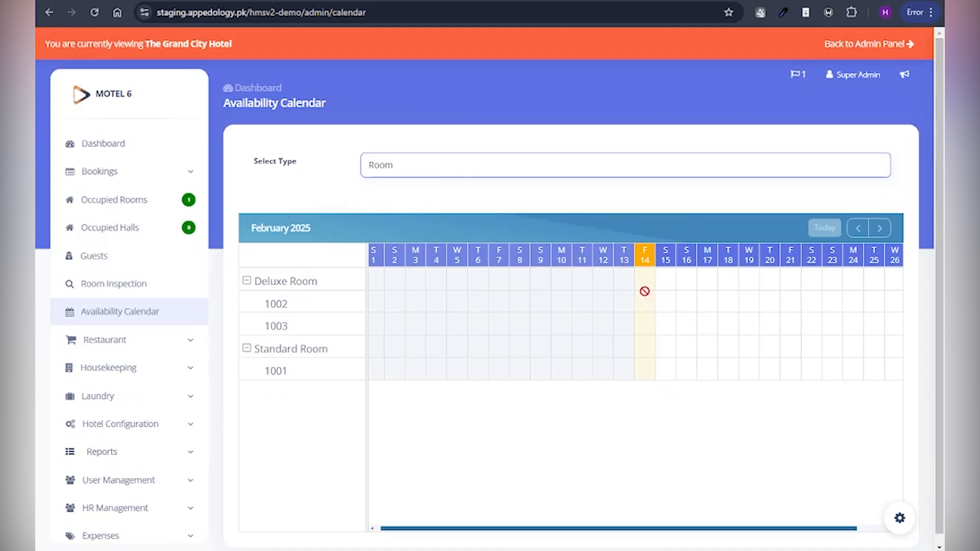
pyautogui.moveTo(698, 329); pyautogui.dragTo(728, 327)
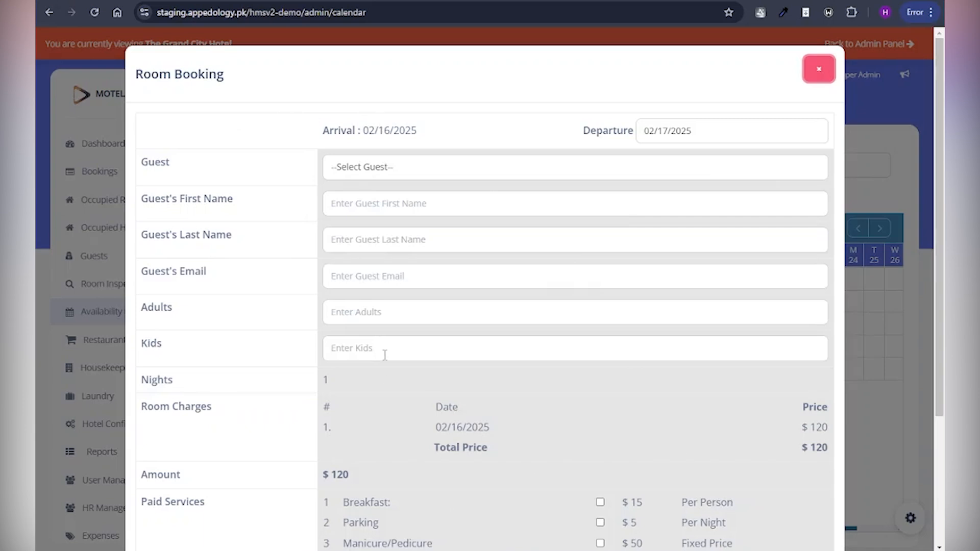
# - Review the guest fields, room charges, paid services and taxes in the calendar's booking form, then close it without booking
pyautogui.scroll(-3, 401, 347)
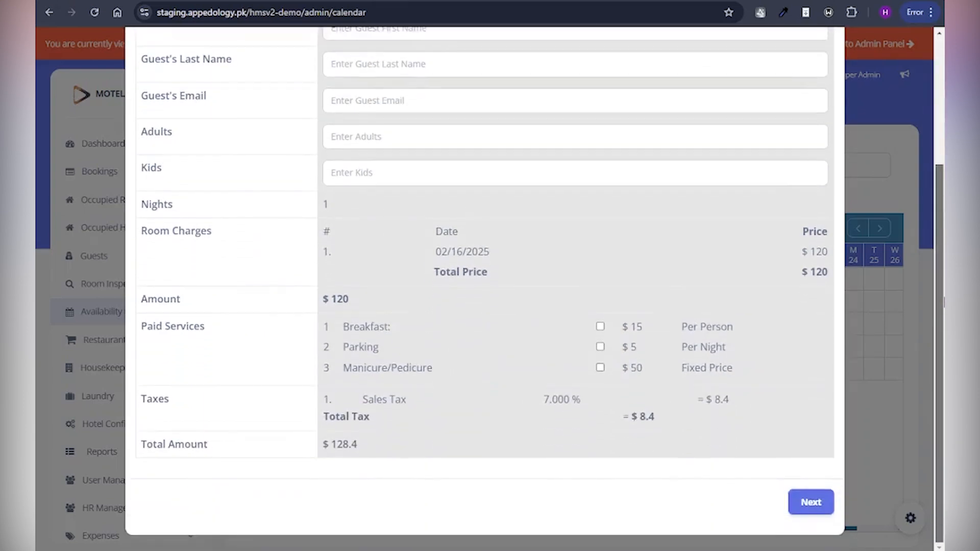
pyautogui.scroll(2, 402, 347)
pyautogui.scroll(-1, 884, 206)
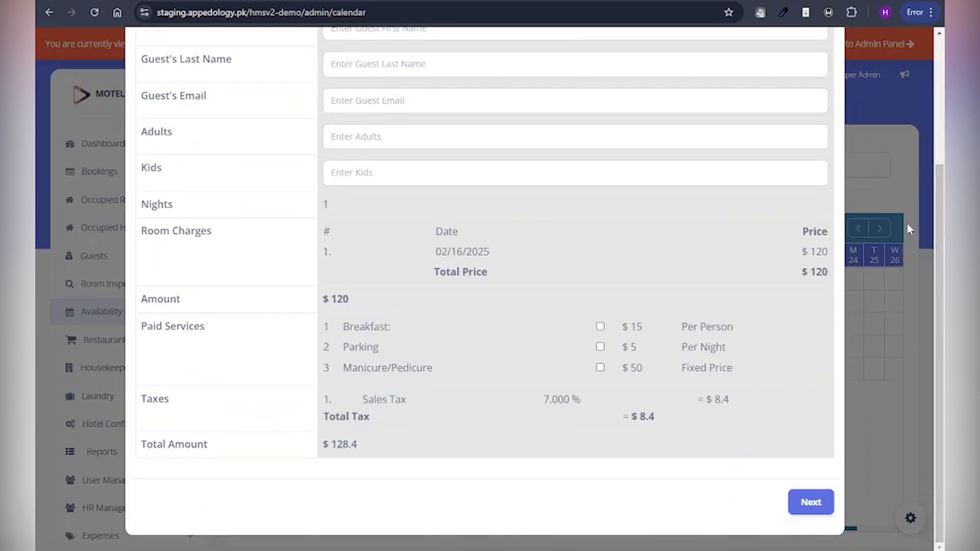
pyautogui.scroll(3, 815, 72)
pyautogui.click(815, 68)
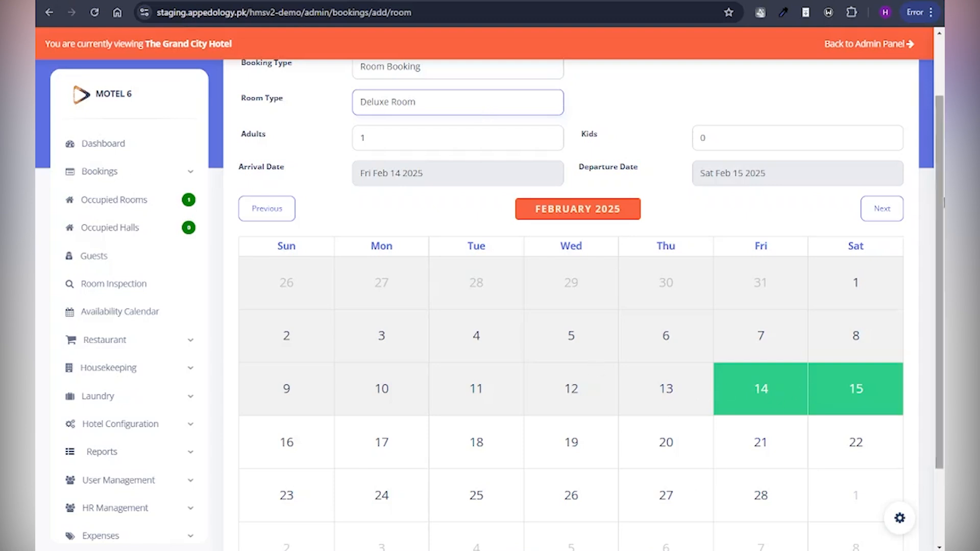
# - Proceed with the deluxe room reservation for February 14 to 15, 2025, keeping Room Booking as the booking type
pyautogui.scroll(-2, 883, 424)
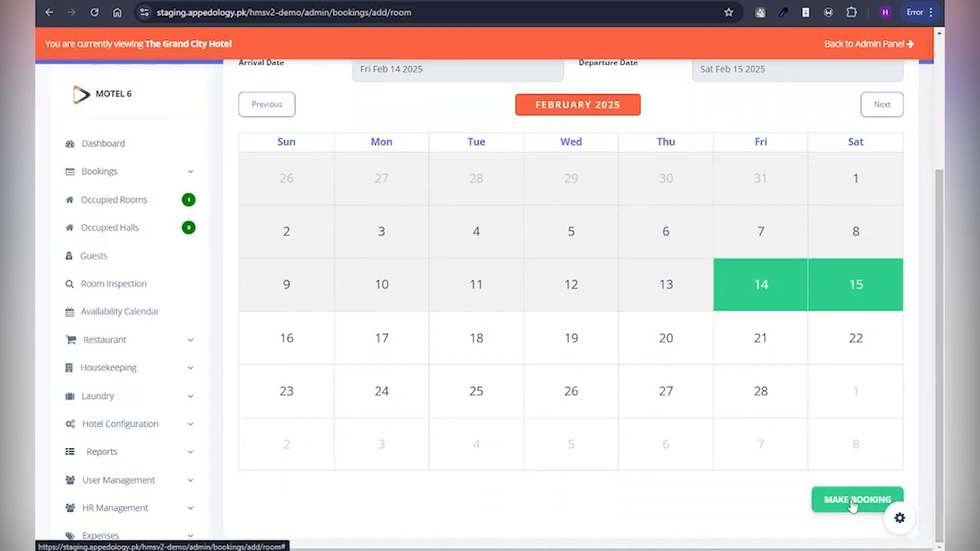
pyautogui.click(856, 493)
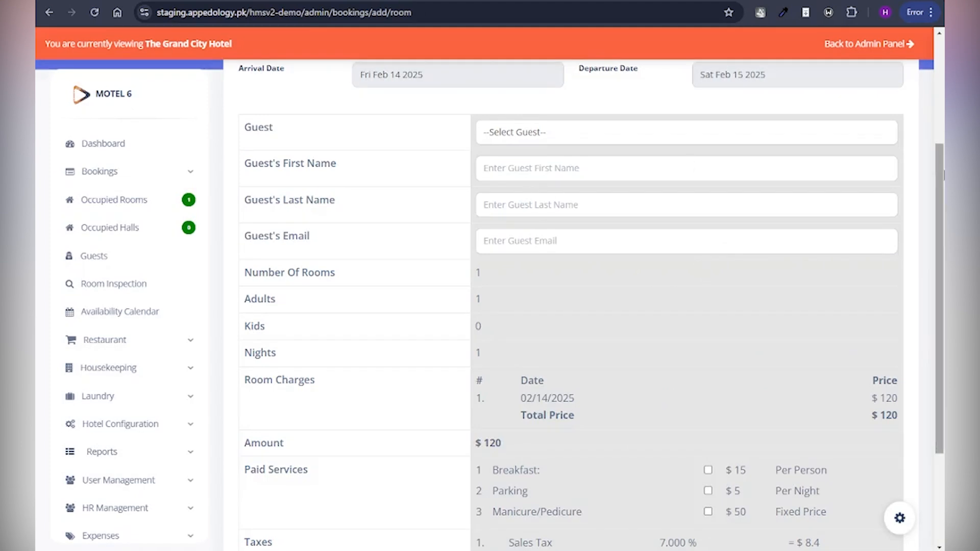
pyautogui.scroll(4, 544, 467)
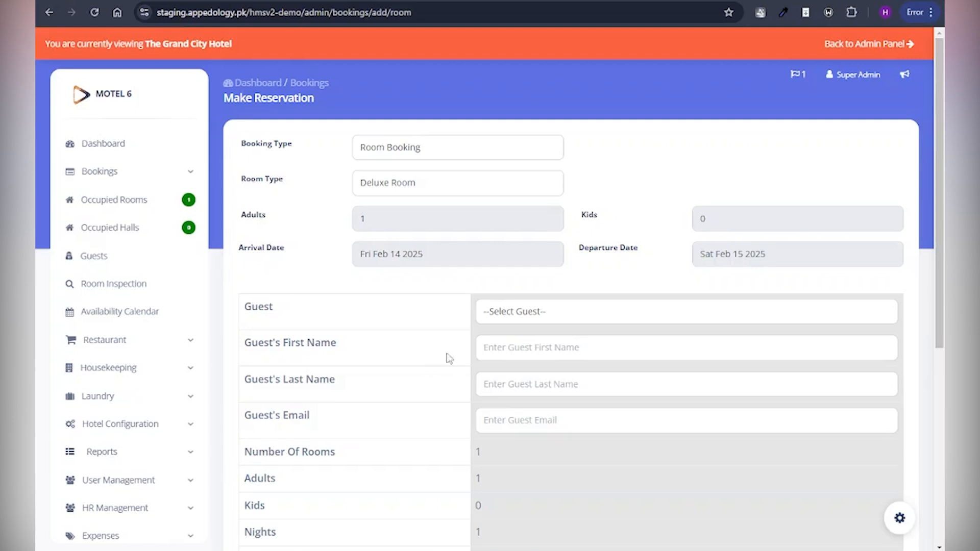
pyautogui.click(458, 151)
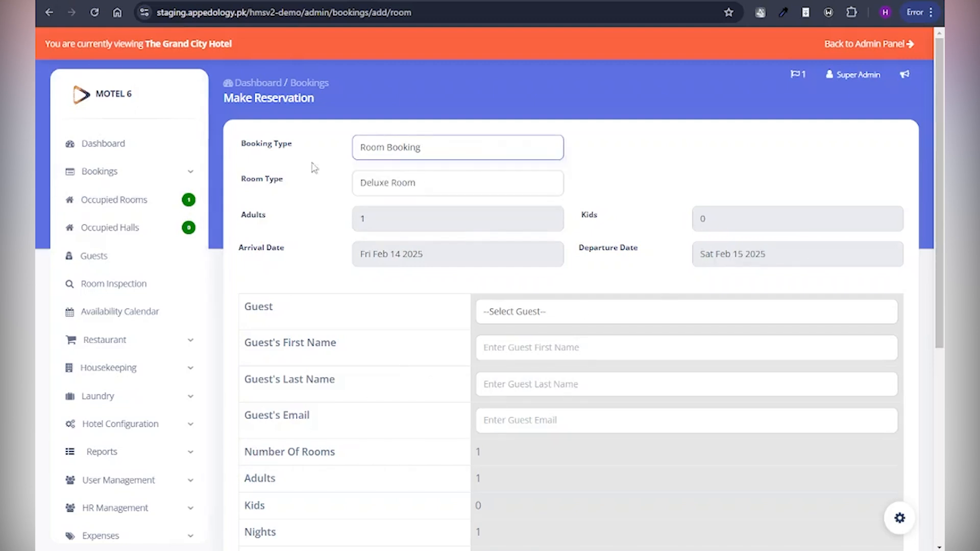
# - Select the existing guest for the deluxe room reservation so the name and email details are filled in
pyautogui.scroll(-4, 905, 245)
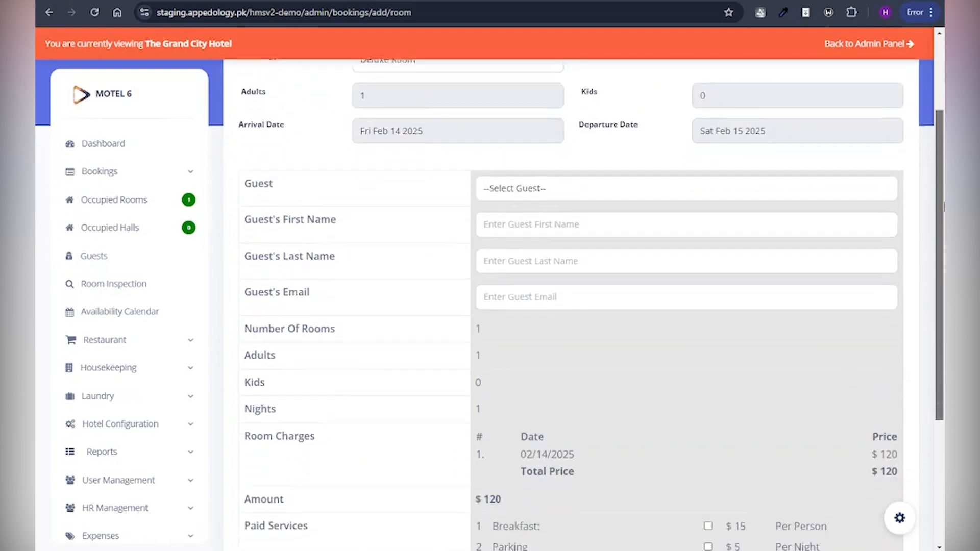
pyautogui.scroll(1, 885, 180)
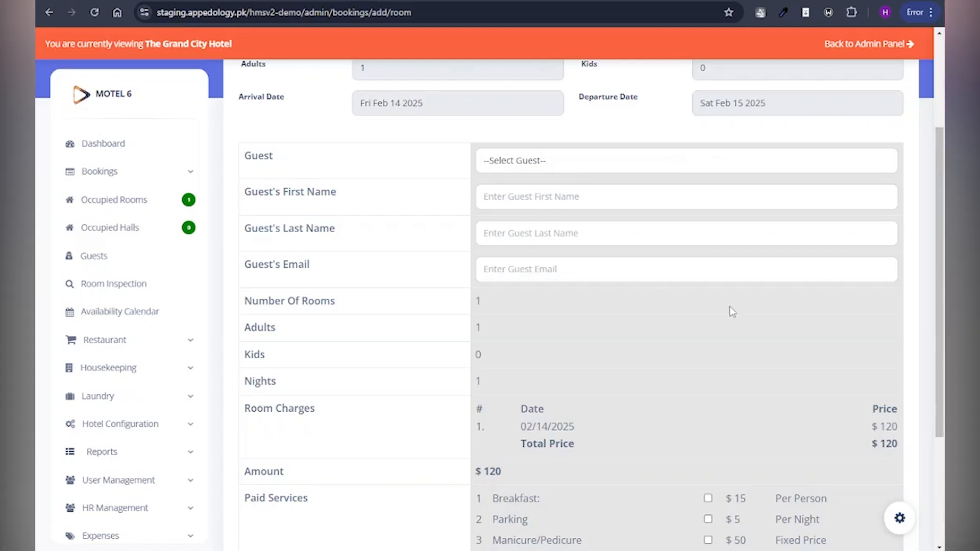
pyautogui.click(669, 204)
pyautogui.click(578, 161)
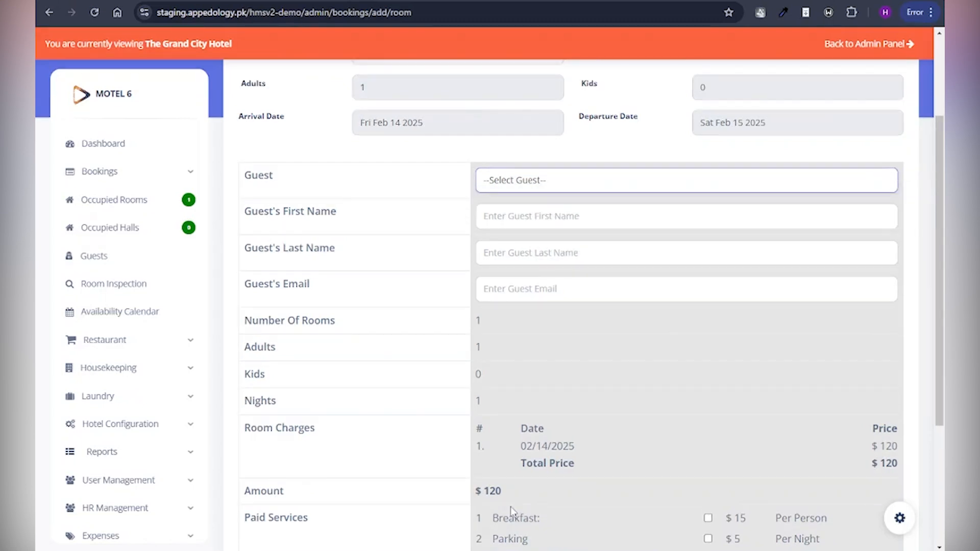
pyautogui.click(537, 184)
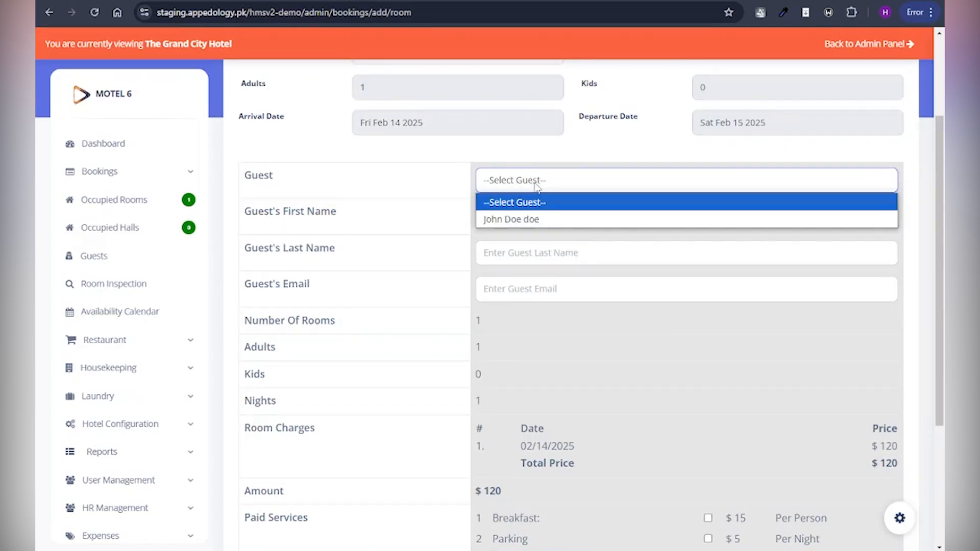
pyautogui.click(523, 220)
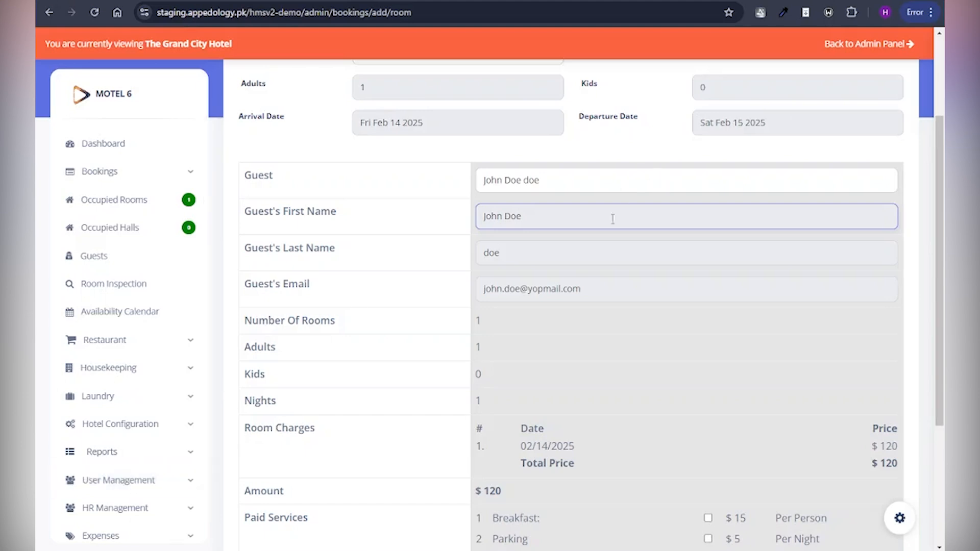
# - Add the Manicure/Pedicure and Breakfast paid services to the reservation and proceed to its booking summary
pyautogui.moveTo(939, 151); pyautogui.dragTo(941, 330)
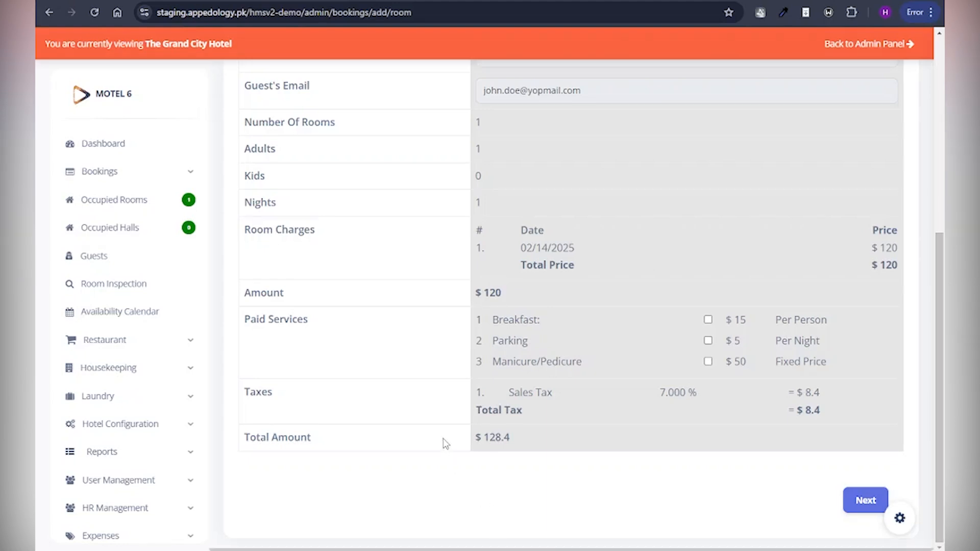
pyautogui.scroll(1, 892, 399)
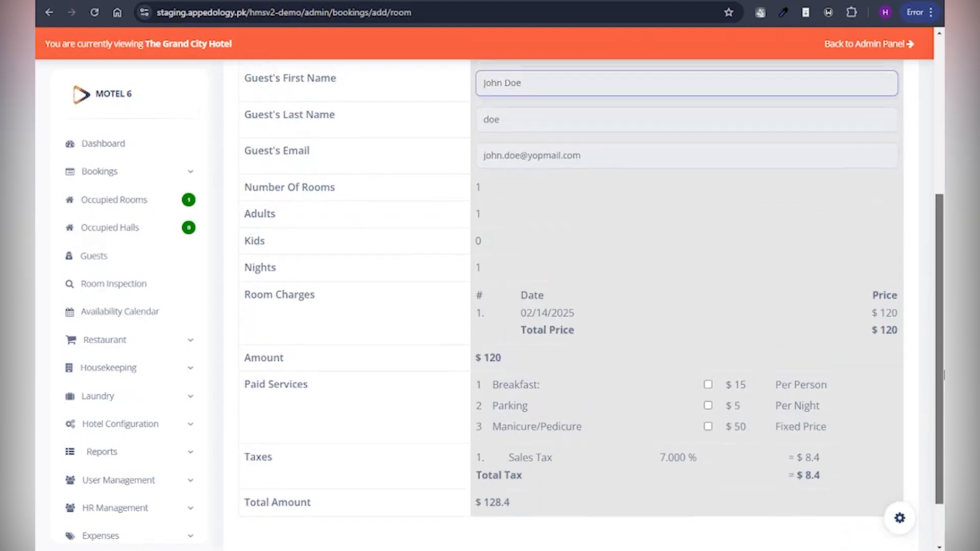
pyautogui.scroll(-1, 583, 304)
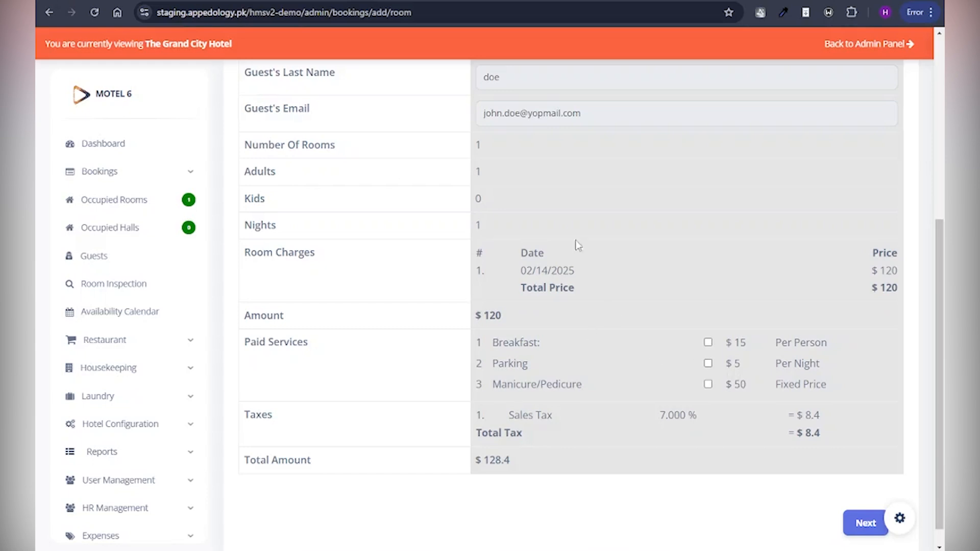
pyautogui.scroll(1, 942, 389)
pyautogui.scroll(-1, 943, 389)
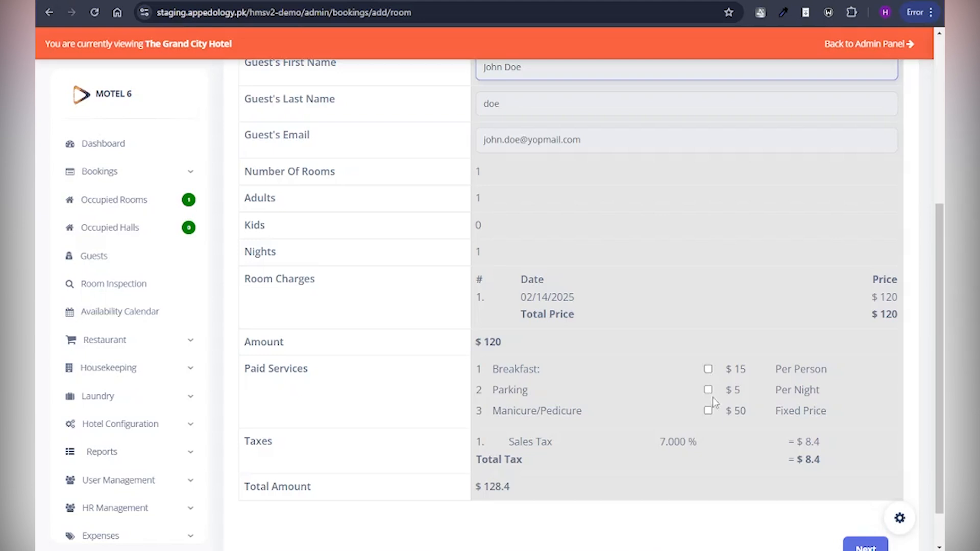
pyautogui.click(708, 410)
pyautogui.scroll(-1, 709, 411)
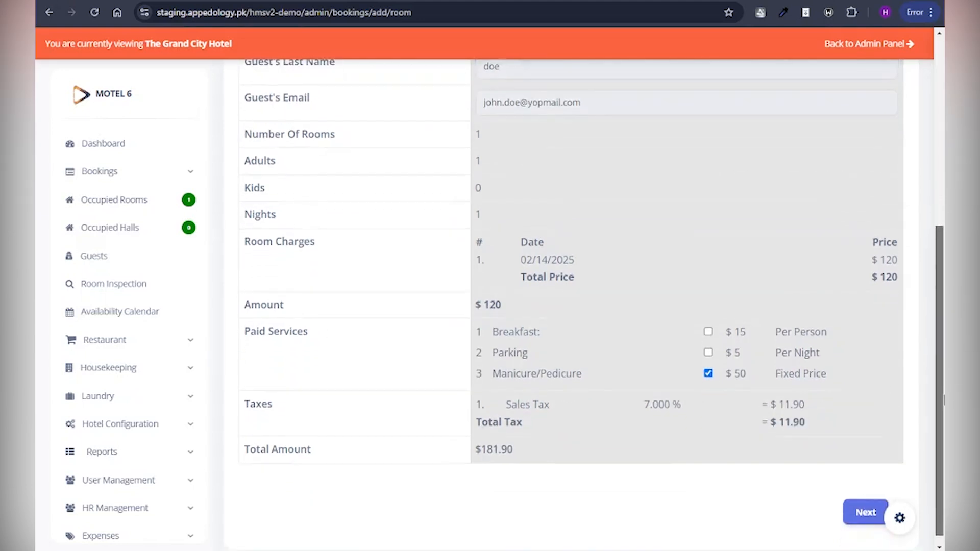
pyautogui.click(708, 332)
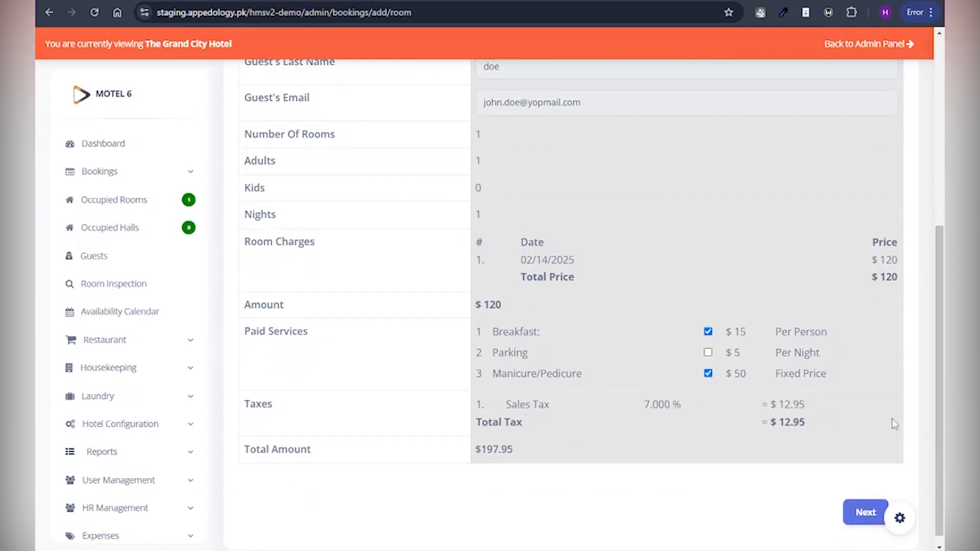
pyautogui.click(864, 513)
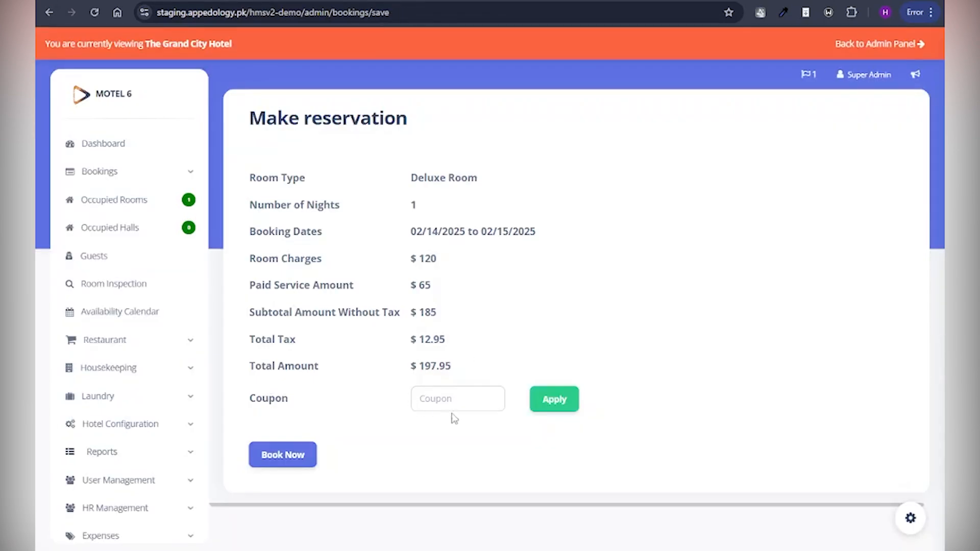
# - Apply the coupon 10OFF to the deluxe room reservation
pyautogui.click(459, 394)
pyautogui.moveTo(250, 118); pyautogui.dragTo(619, 267)
pyautogui.click(619, 269)
pyautogui.click(444, 398)
pyautogui.write('10off')
pyautogui.click(565, 403)
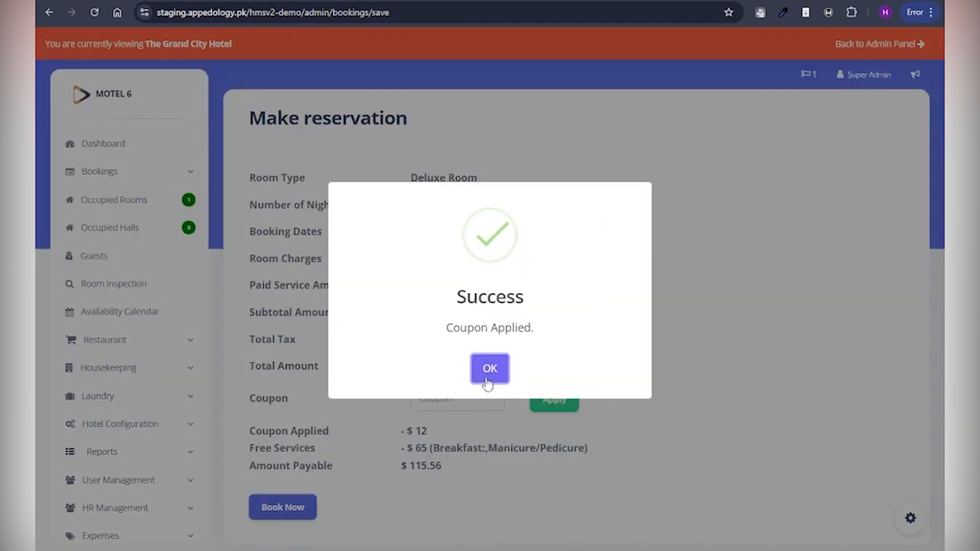
pyautogui.click(490, 368)
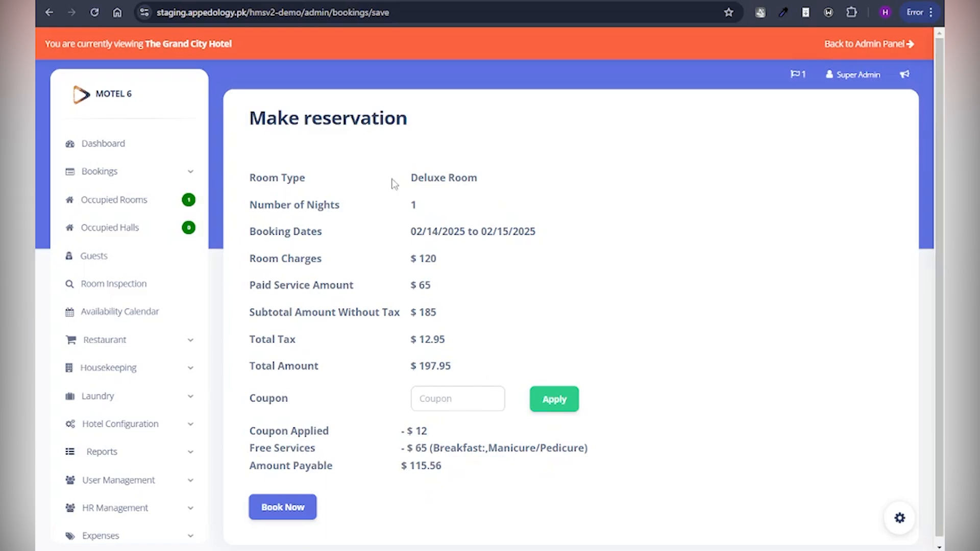
# - Book the deluxe room reservation and review the saved booking's services, taxes and totals
pyautogui.moveTo(395, 193); pyautogui.dragTo(403, 313)
pyautogui.click(424, 463)
pyautogui.click(287, 508)
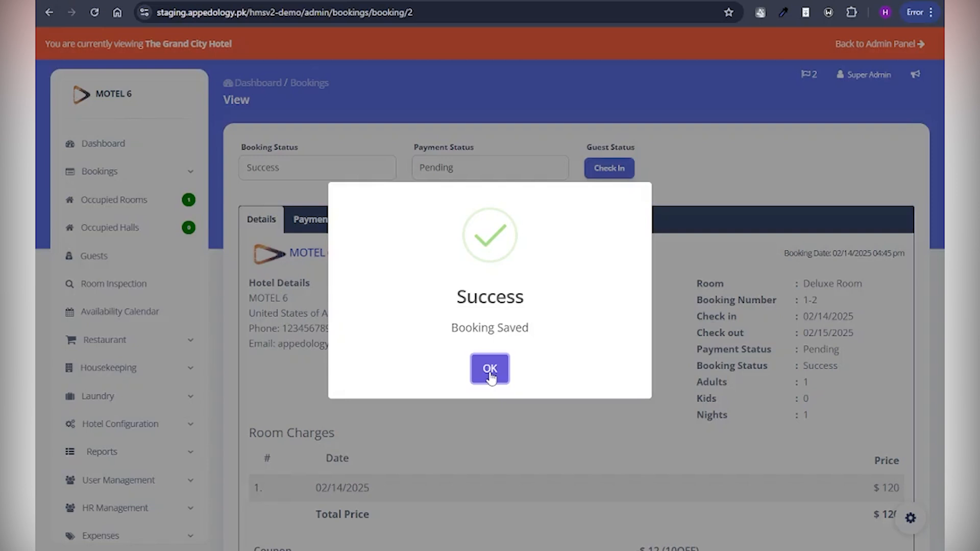
pyautogui.click(490, 368)
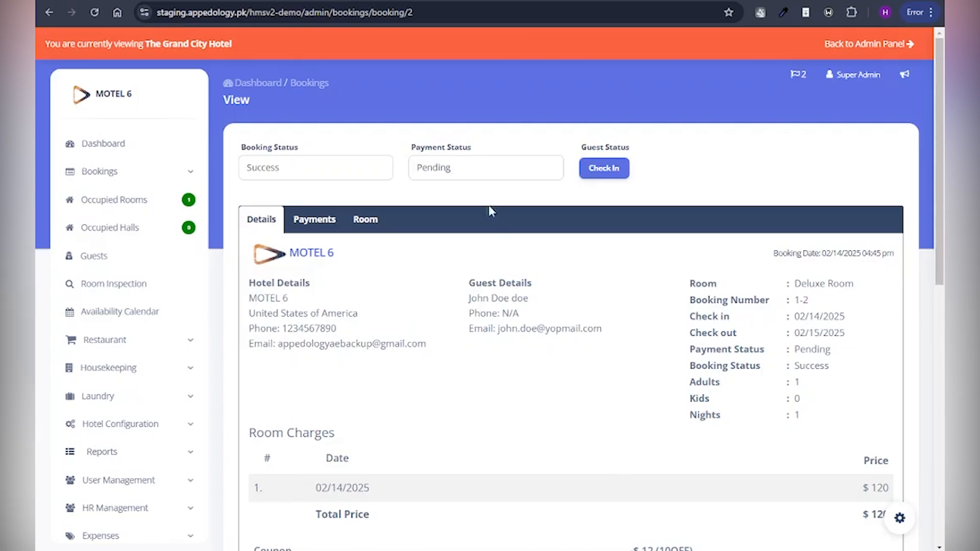
pyautogui.scroll(-9, 940, 204)
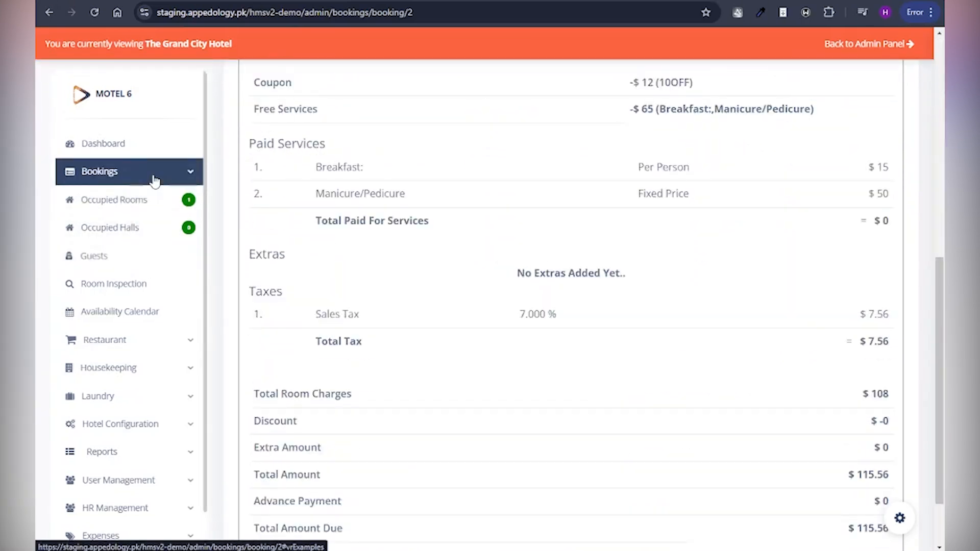
# - Open the Standard Room booking from the list of room bookings
pyautogui.click(154, 180)
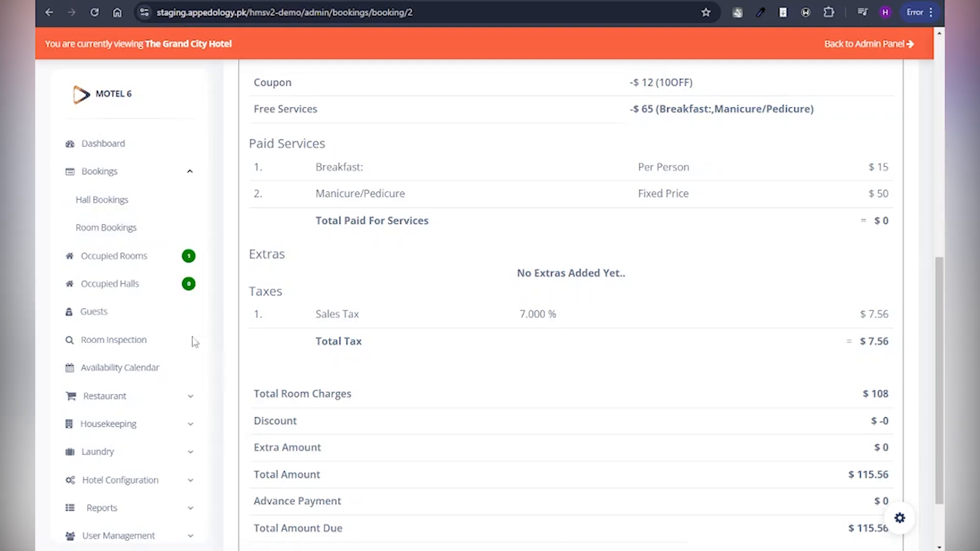
pyautogui.click(170, 238)
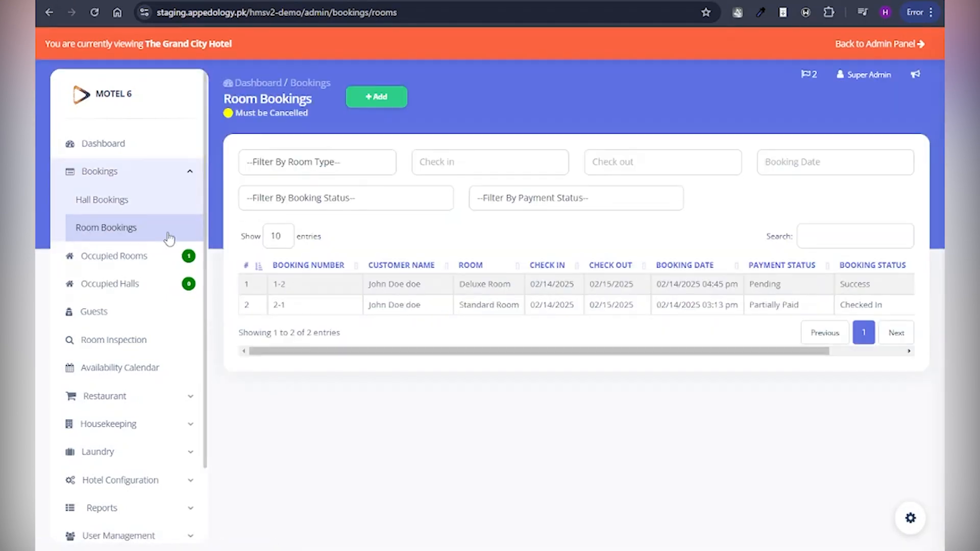
pyautogui.click(280, 306)
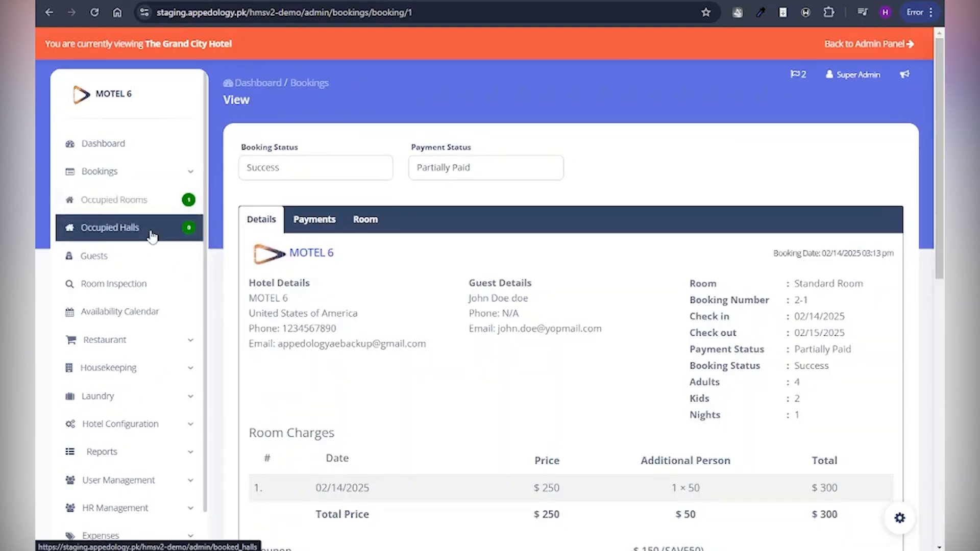
pyautogui.click(167, 171)
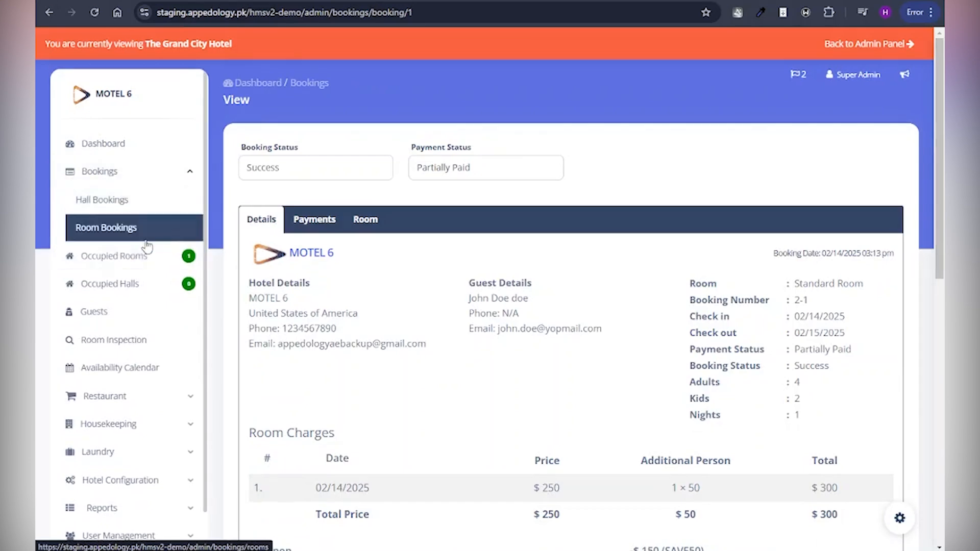
pyautogui.click(151, 228)
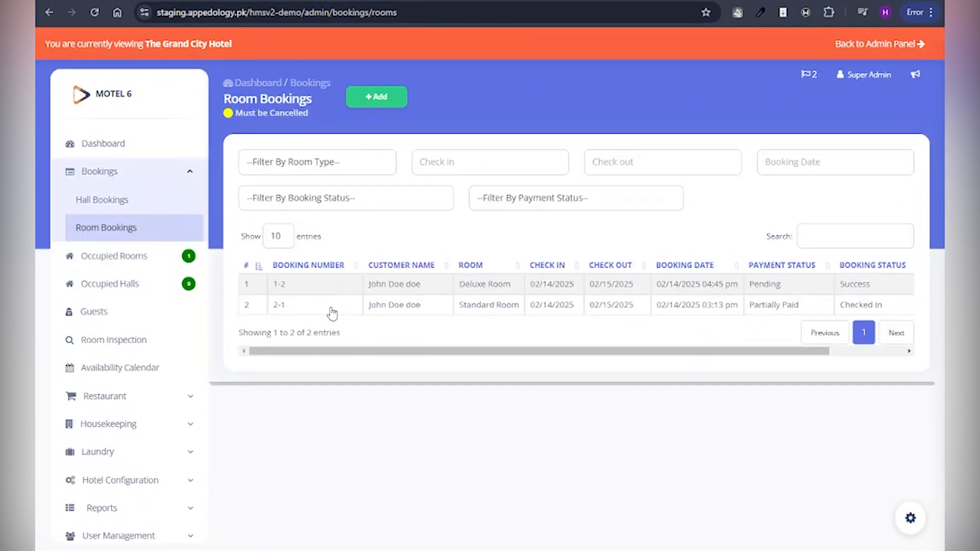
pyautogui.click(332, 313)
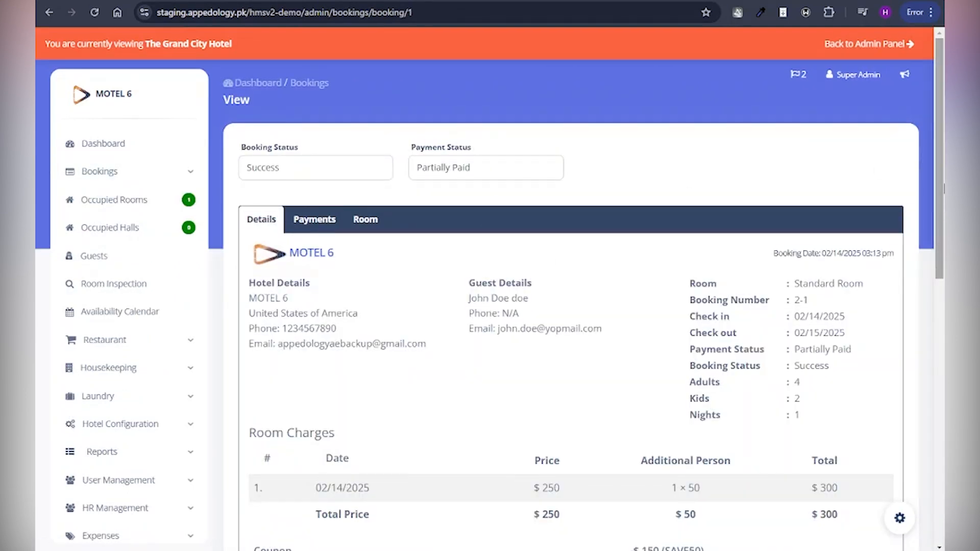
# - Examine the Standard Room booking's room charges, coupon, free and paid services, taxes and amount due
pyautogui.scroll(-3, 259, 306)
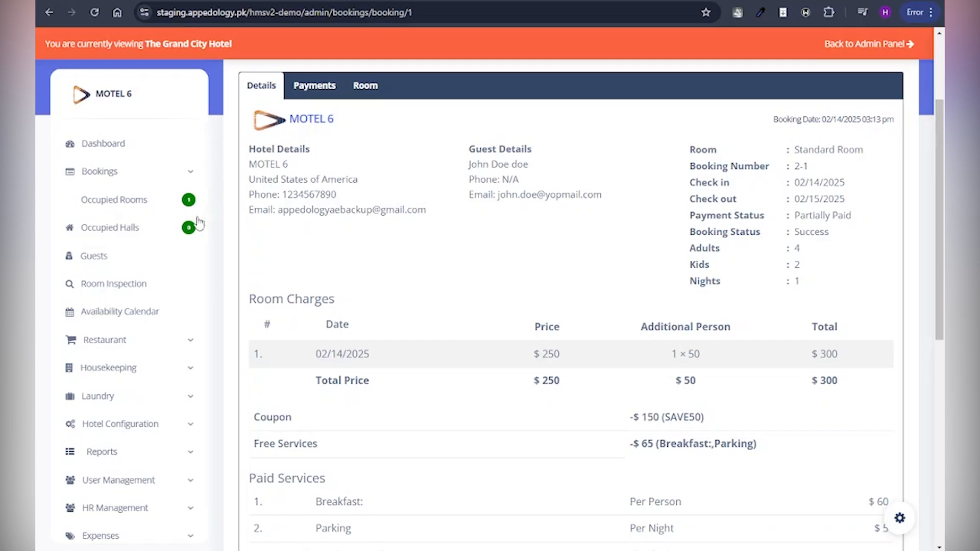
pyautogui.moveTo(940, 167); pyautogui.dragTo(943, 137)
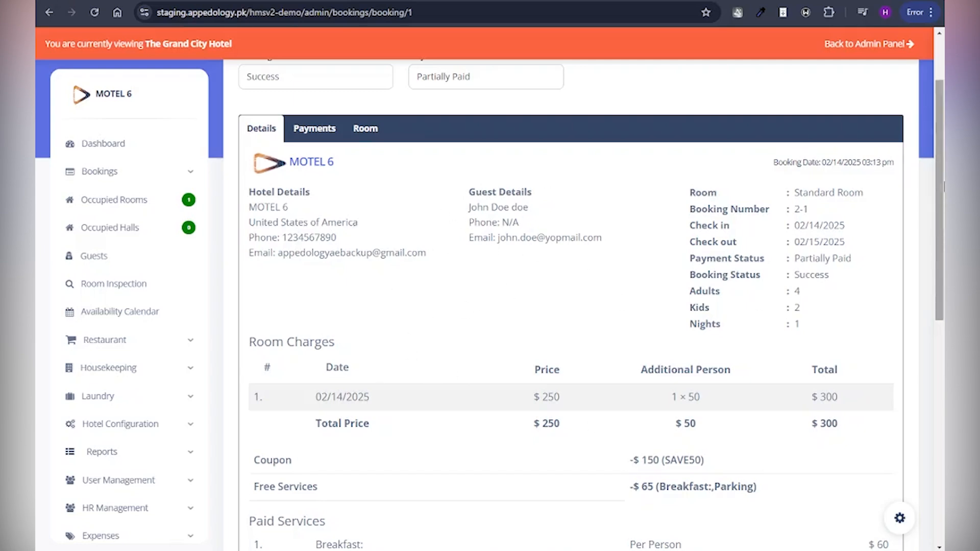
pyautogui.scroll(-3, 943, 187)
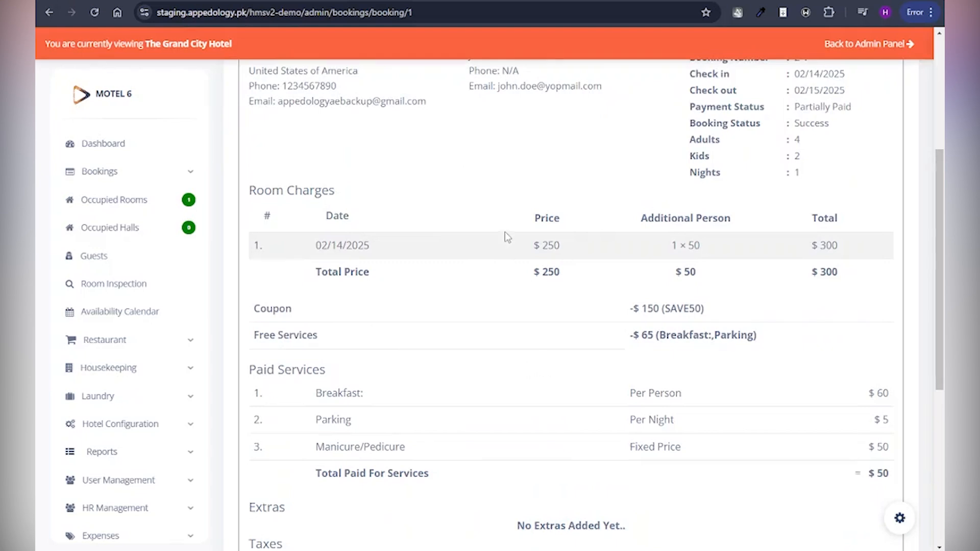
pyautogui.scroll(-3, 941, 306)
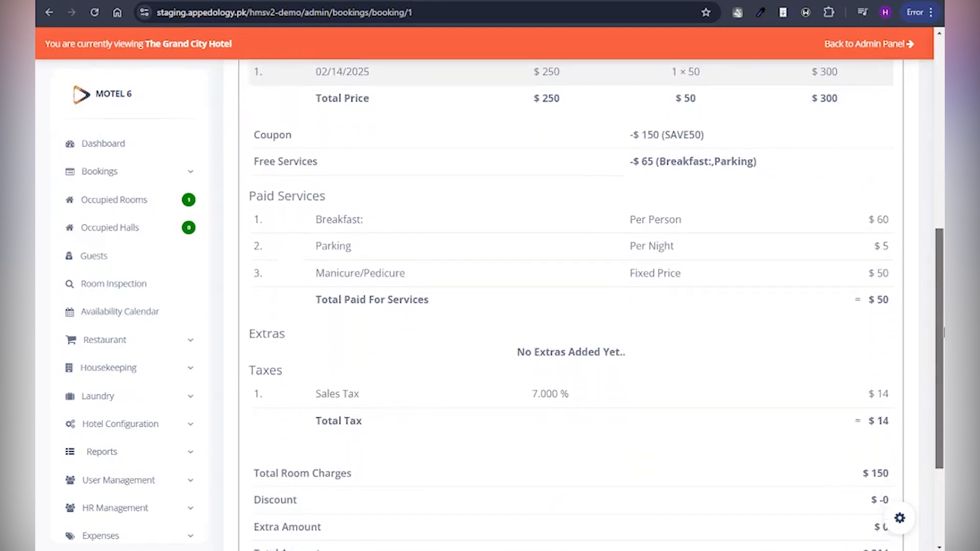
pyautogui.moveTo(291, 181); pyautogui.dragTo(396, 317)
pyautogui.click(368, 383)
pyautogui.scroll(-2, 704, 363)
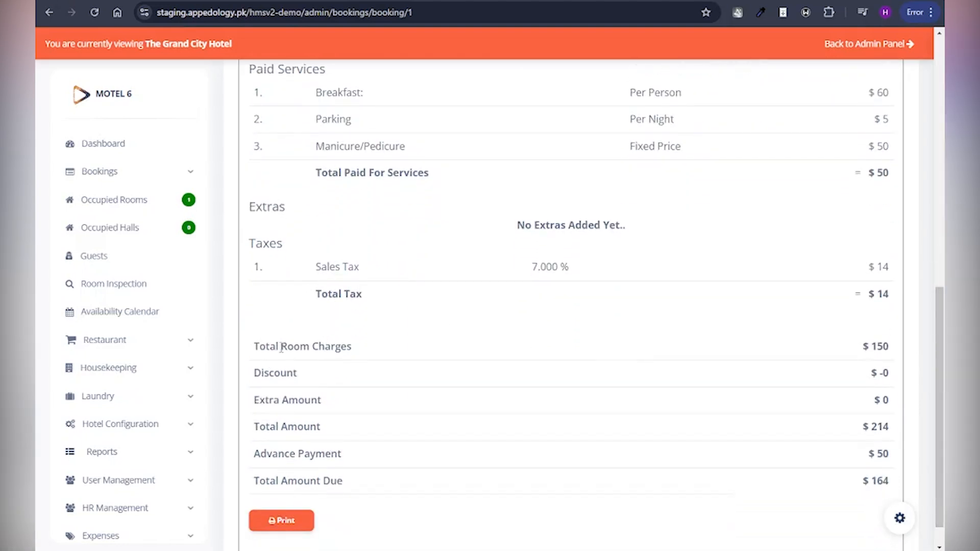
pyautogui.moveTo(941, 453); pyautogui.dragTo(943, 280)
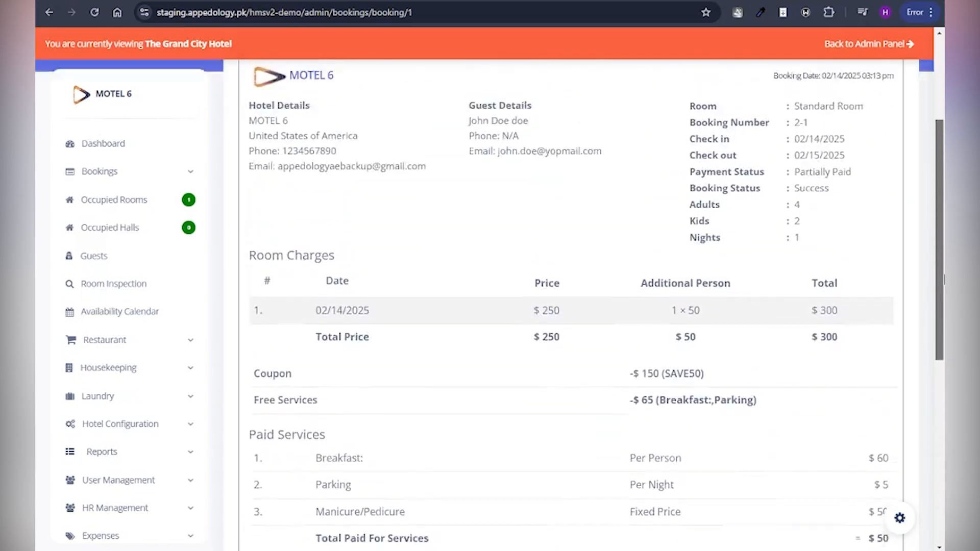
pyautogui.scroll(3, 943, 279)
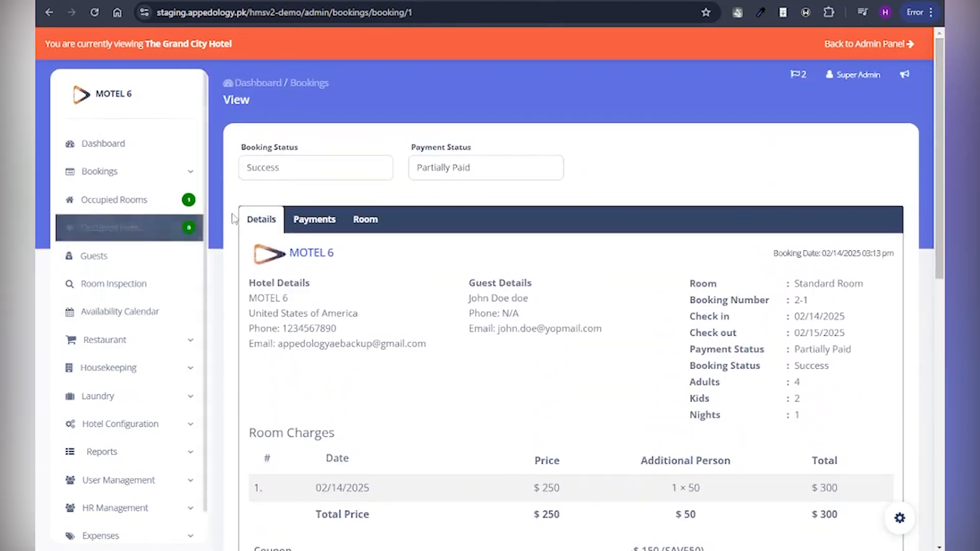
# - Add a cash payment of 100 to the Standard Room booking and save it
pyautogui.click(334, 223)
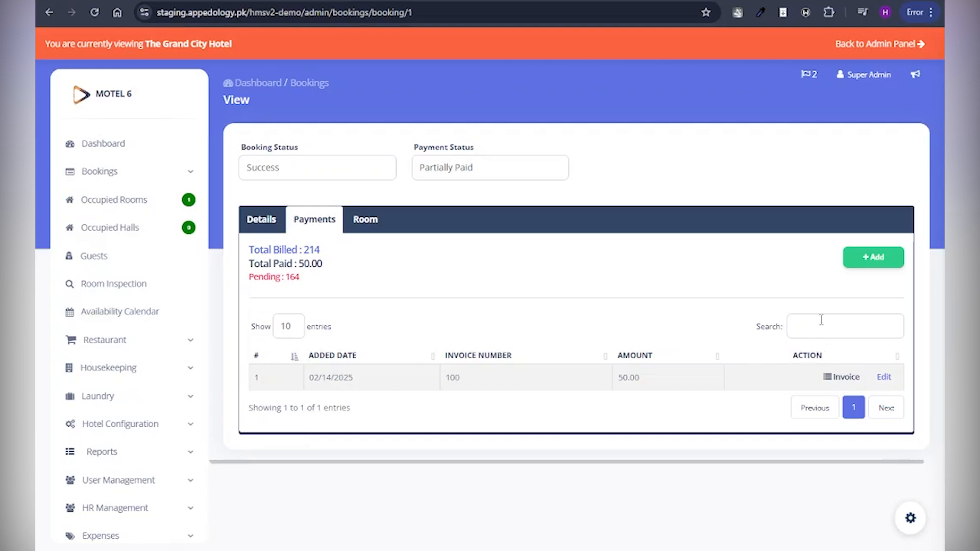
pyautogui.click(870, 259)
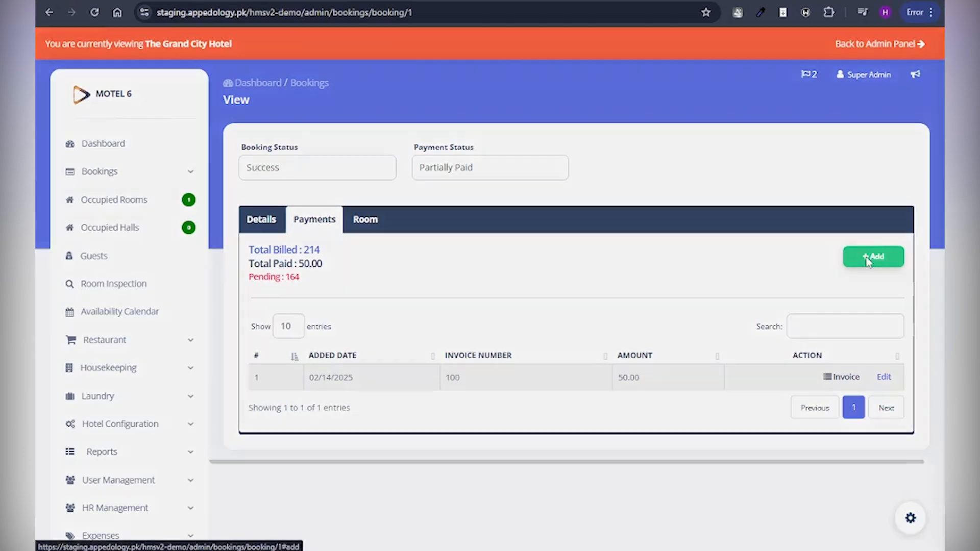
pyautogui.click(553, 192)
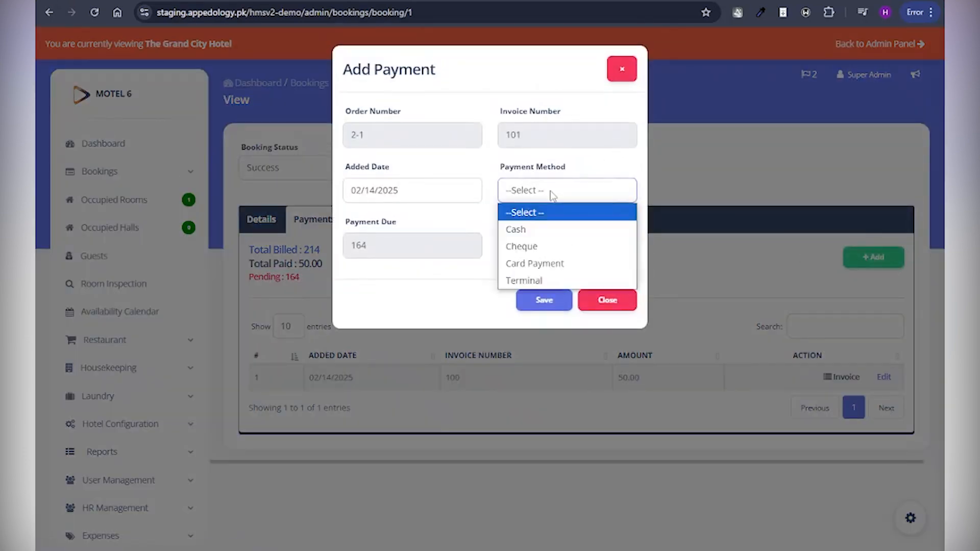
pyautogui.click(549, 230)
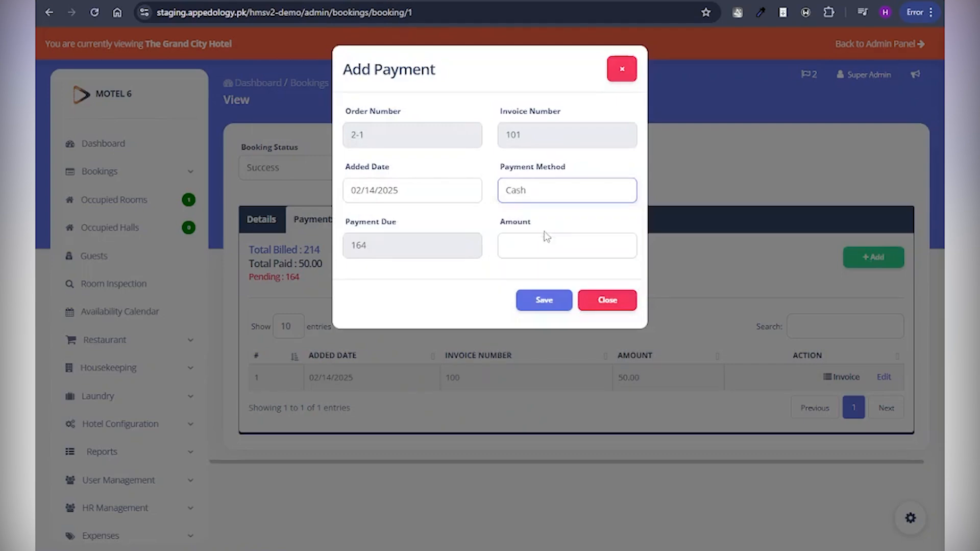
pyautogui.click(417, 250)
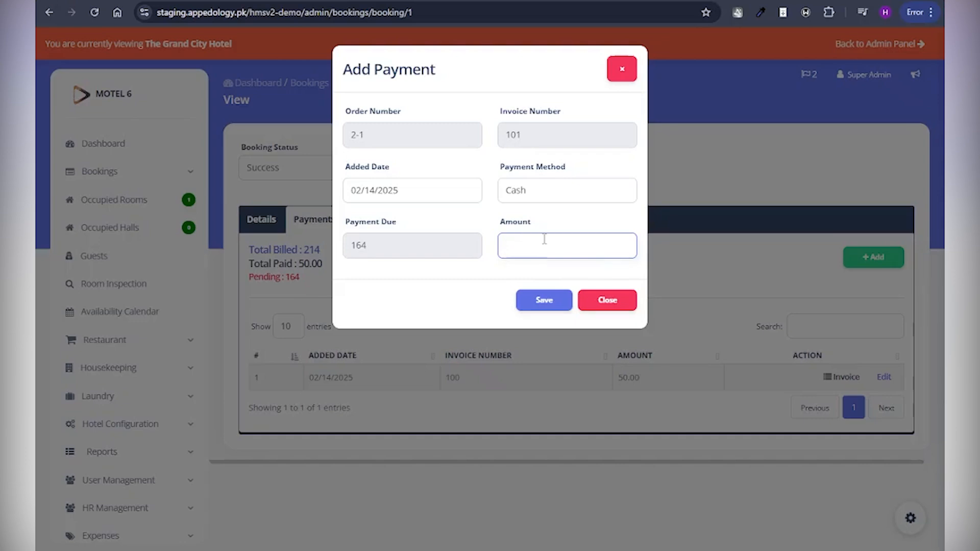
pyautogui.write('00')
pyautogui.click(544, 299)
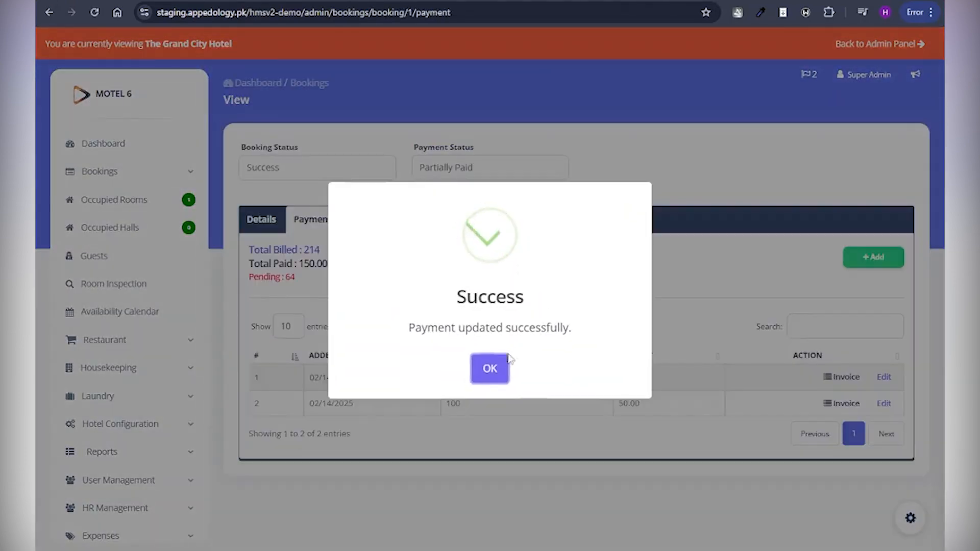
pyautogui.click(488, 361)
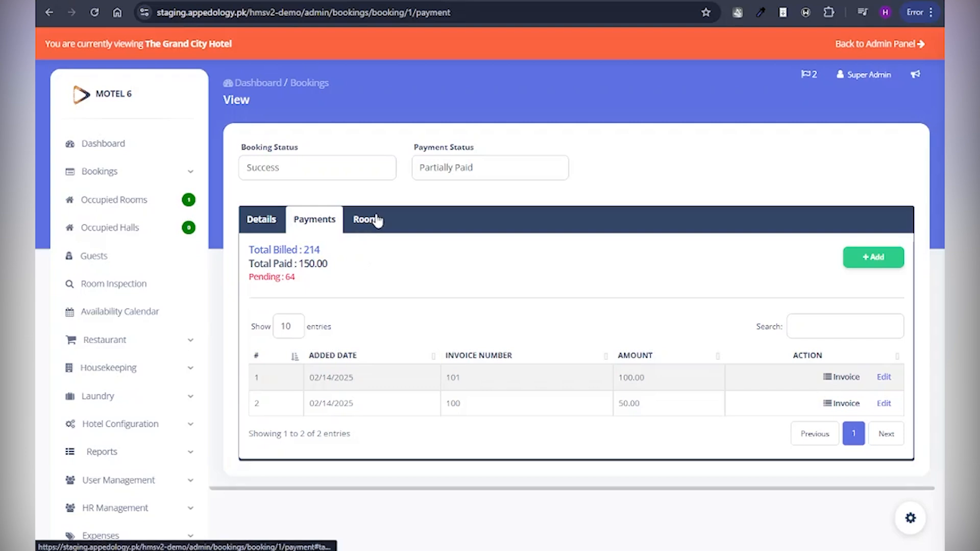
# - Check which room numbers can be assigned to the Standard Room booking
pyautogui.click(376, 220)
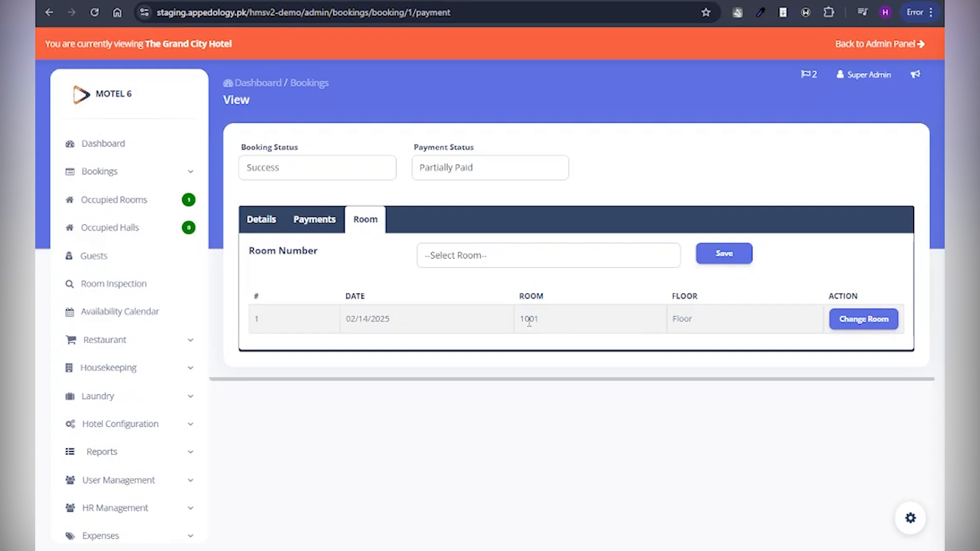
pyautogui.click(590, 263)
pyautogui.click(590, 262)
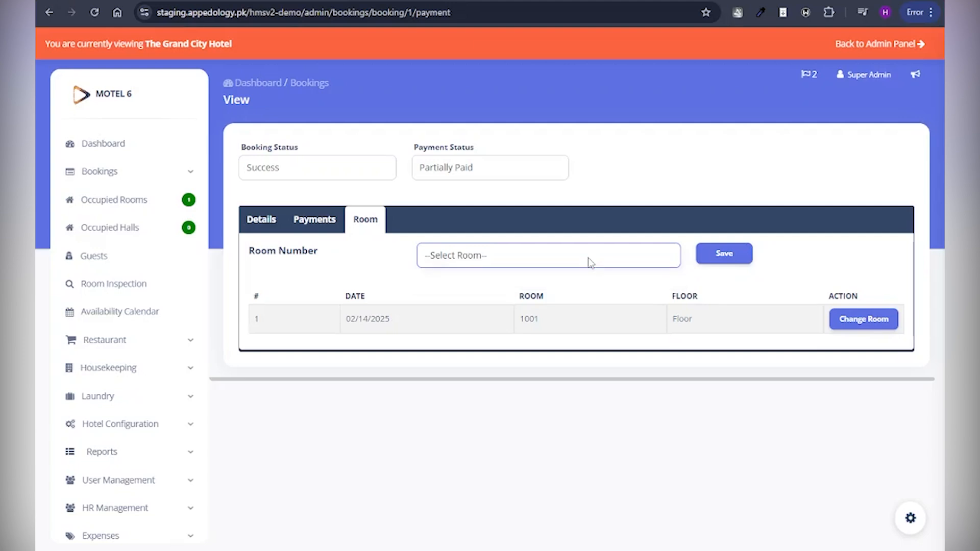
pyautogui.click(590, 263)
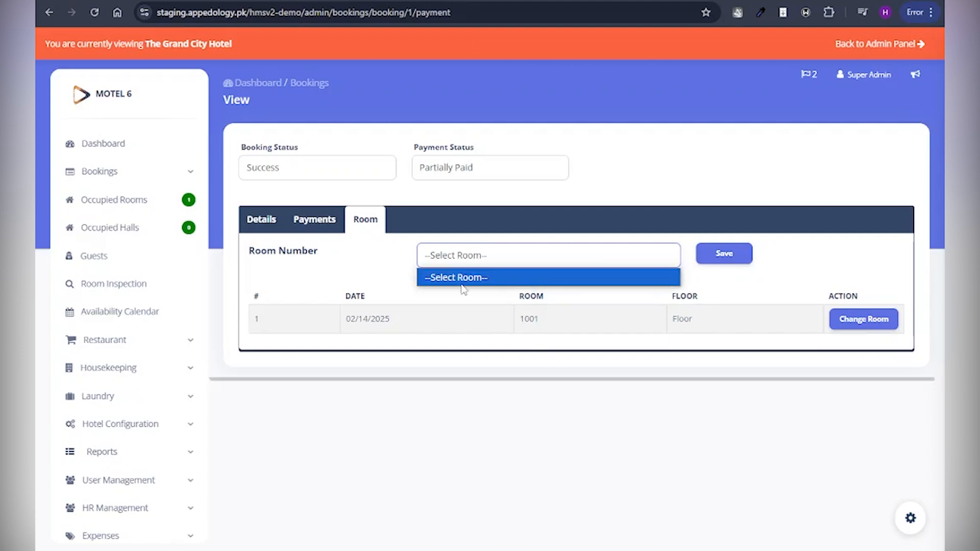
pyautogui.click(510, 301)
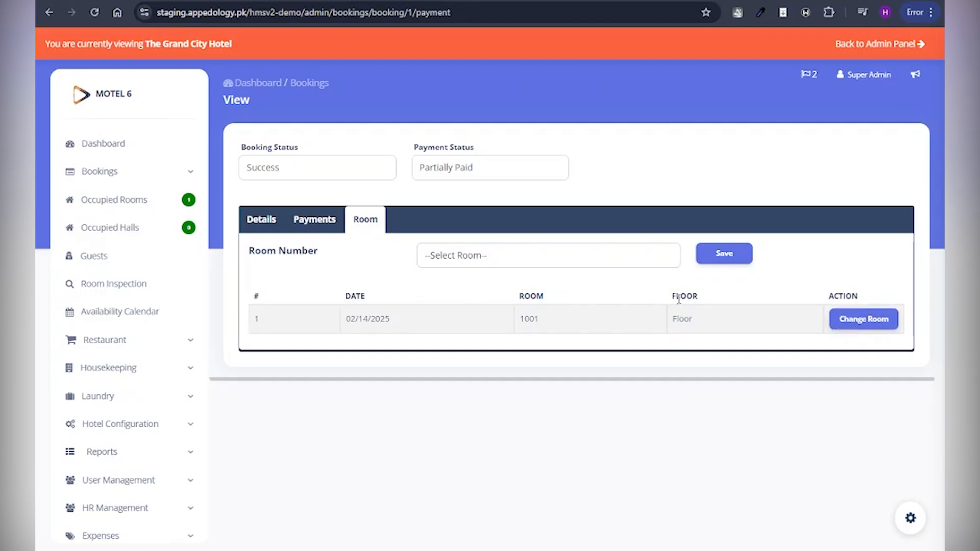
# - Try to change the booking's assigned room 1001, and try to save the room assignment with no room selected
pyautogui.click(867, 320)
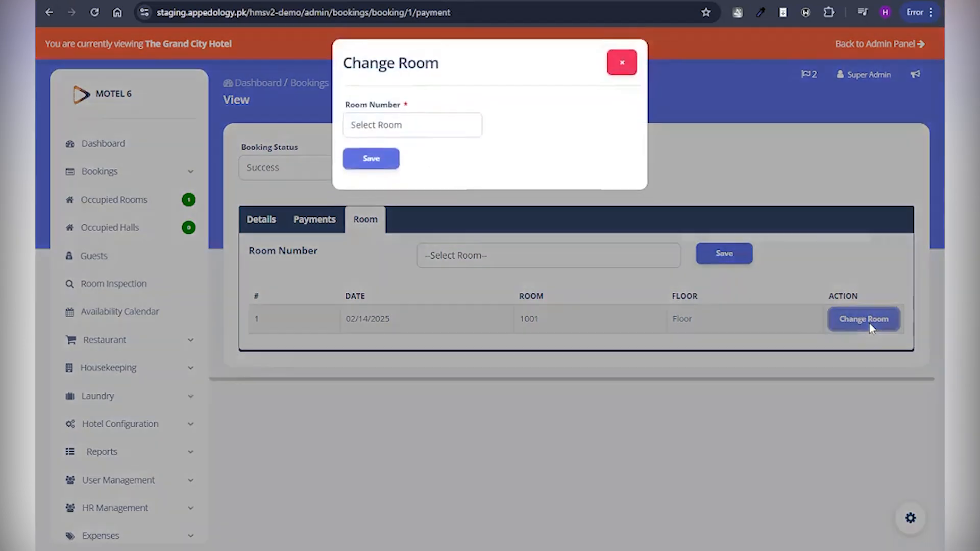
pyautogui.click(432, 142)
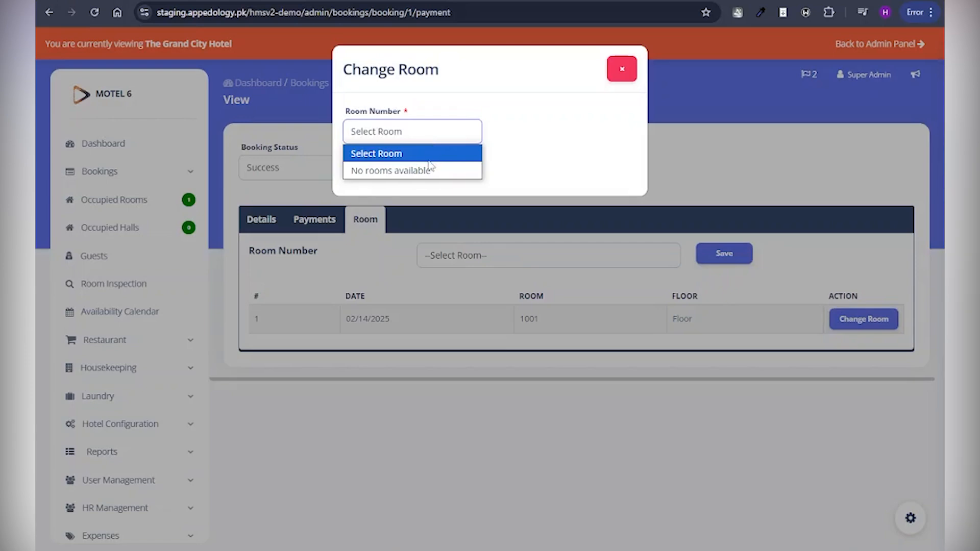
pyautogui.click(430, 155)
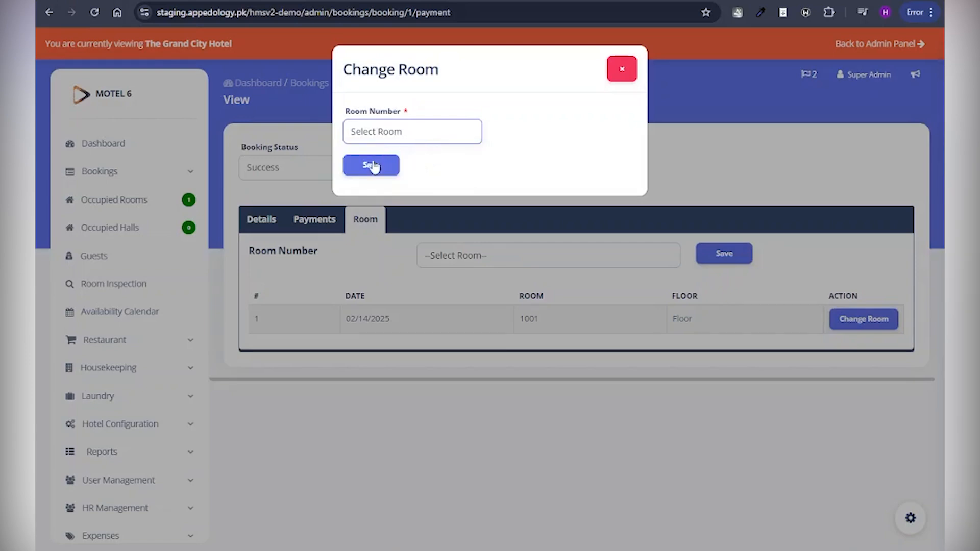
pyautogui.click(622, 69)
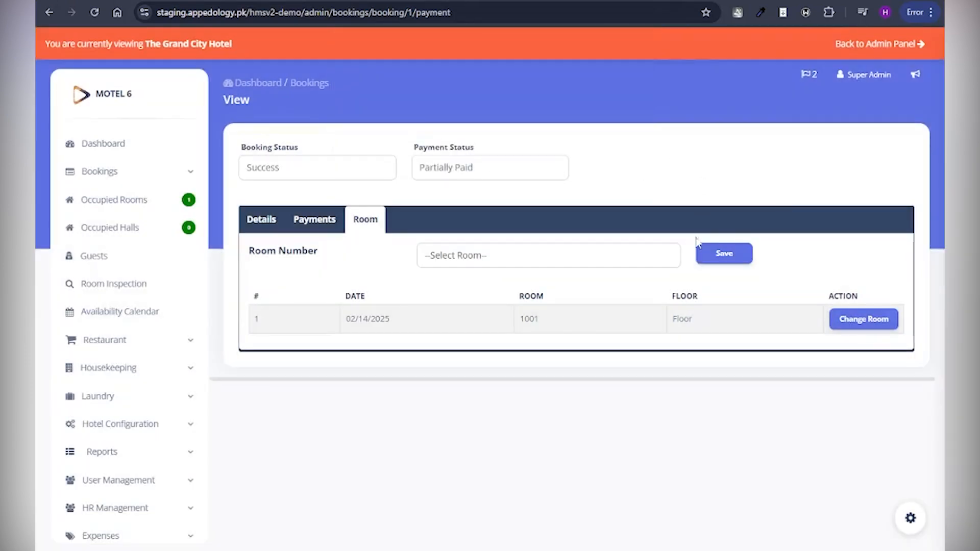
pyautogui.click(717, 255)
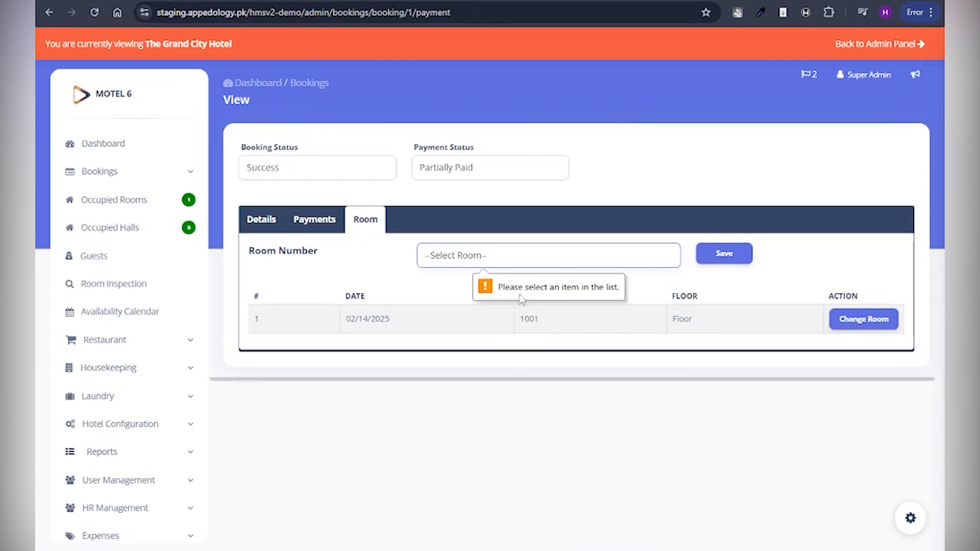
pyautogui.click(546, 260)
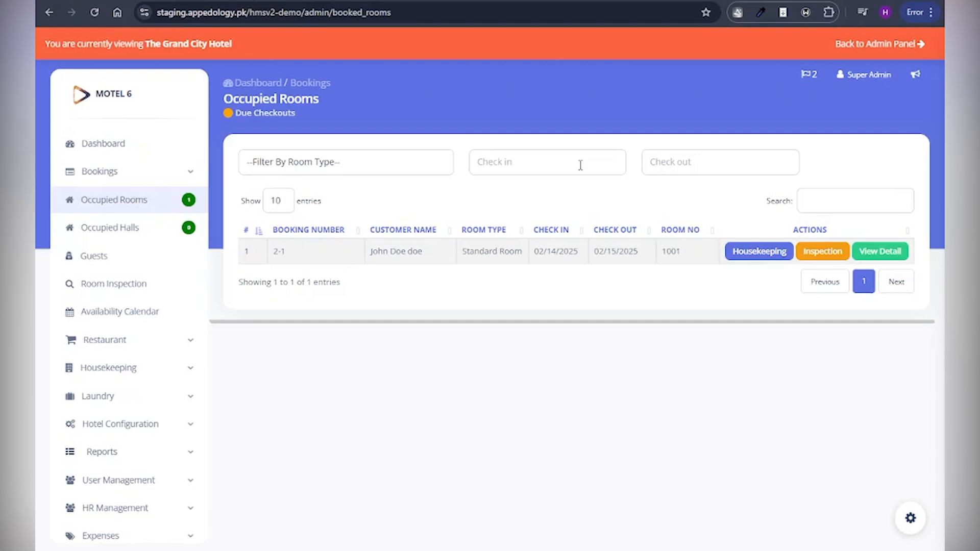
# - Open the Standard Room stay from the occupied rooms and review its checkout invoice
pyautogui.click(147, 211)
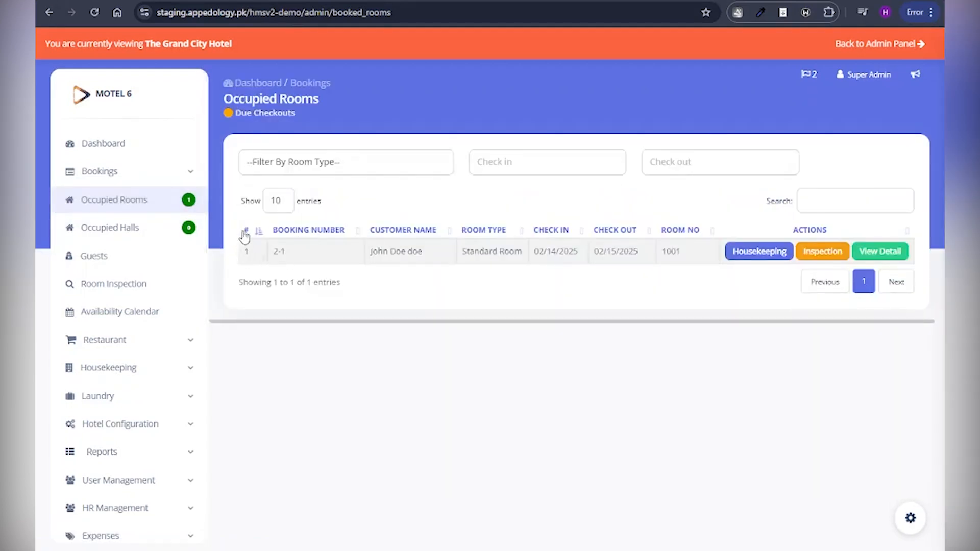
pyautogui.click(880, 251)
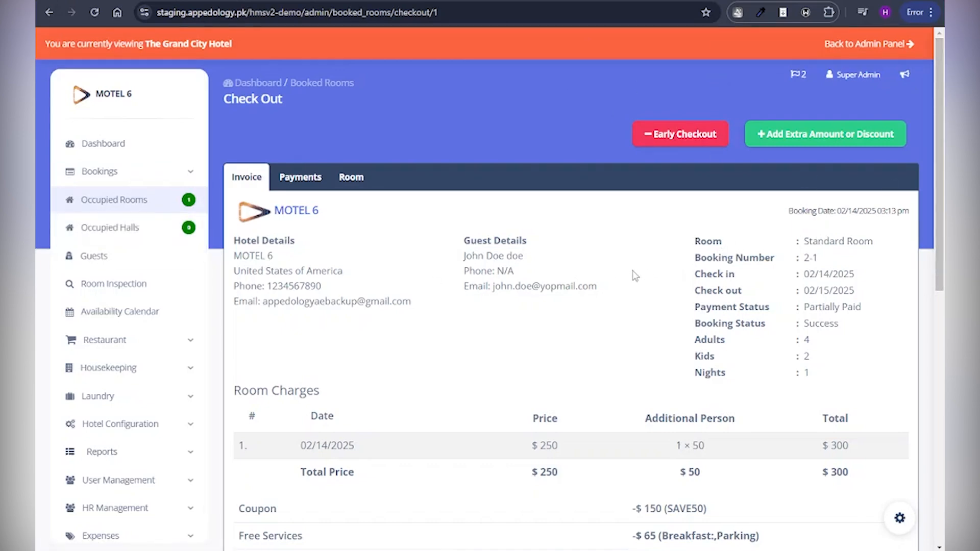
pyautogui.scroll(-3, 937, 269)
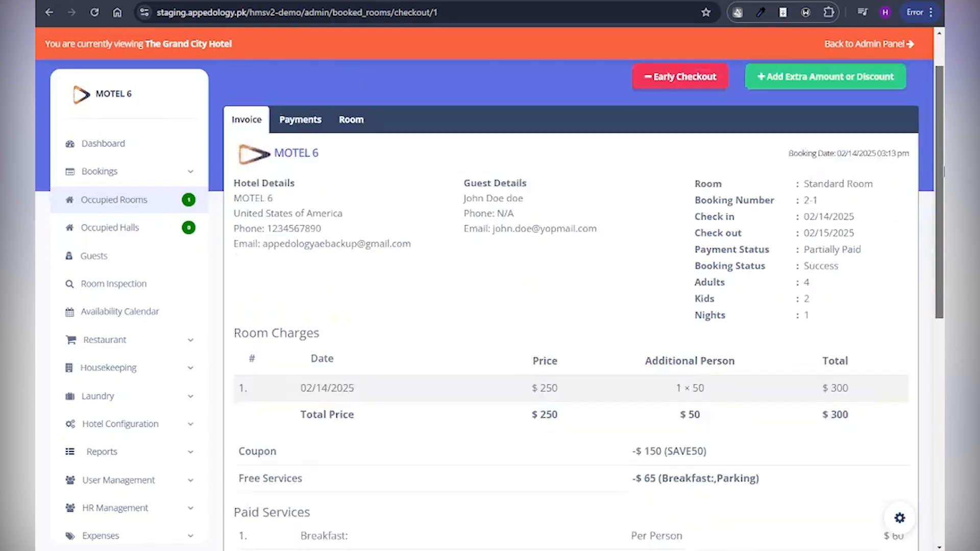
pyautogui.scroll(3, 588, 104)
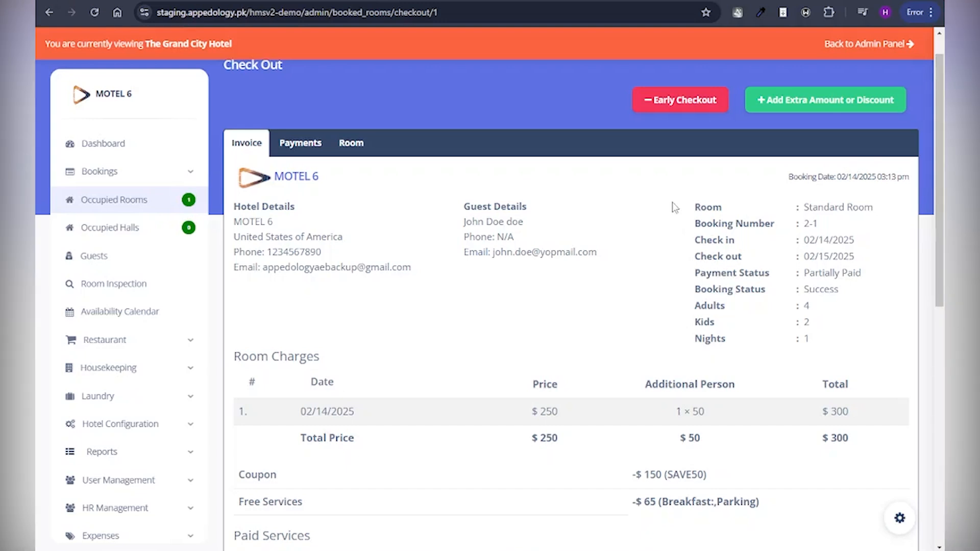
# - Preview an early checkout with Cash as the payment method, check the payment due and amount, and close it without saving
pyautogui.click(690, 101)
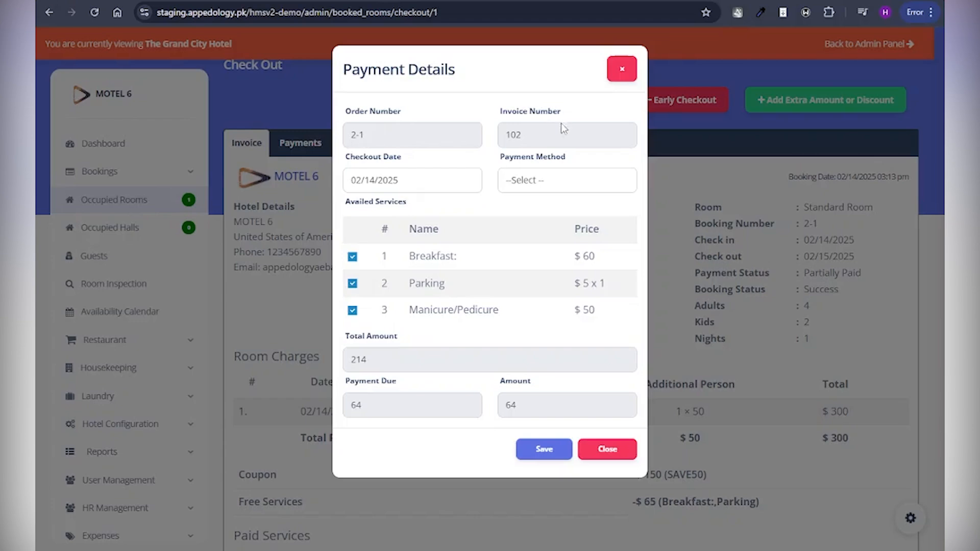
pyautogui.click(553, 183)
pyautogui.click(548, 221)
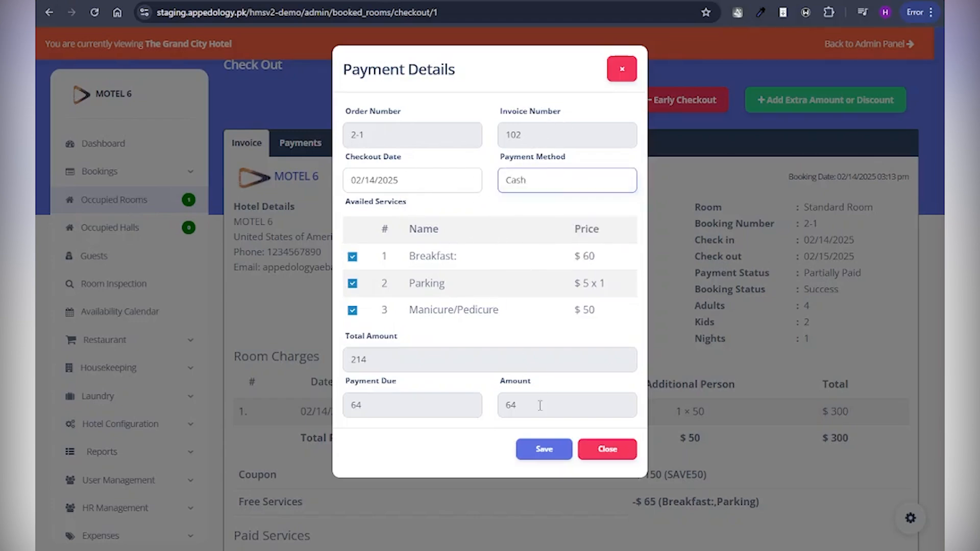
pyautogui.moveTo(377, 384); pyautogui.dragTo(426, 393)
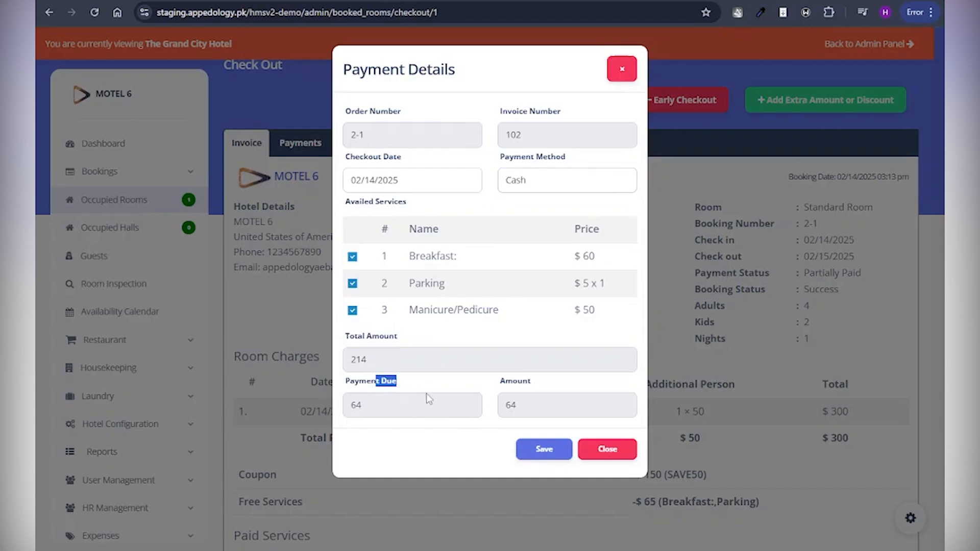
pyautogui.click(408, 415)
pyautogui.click(586, 415)
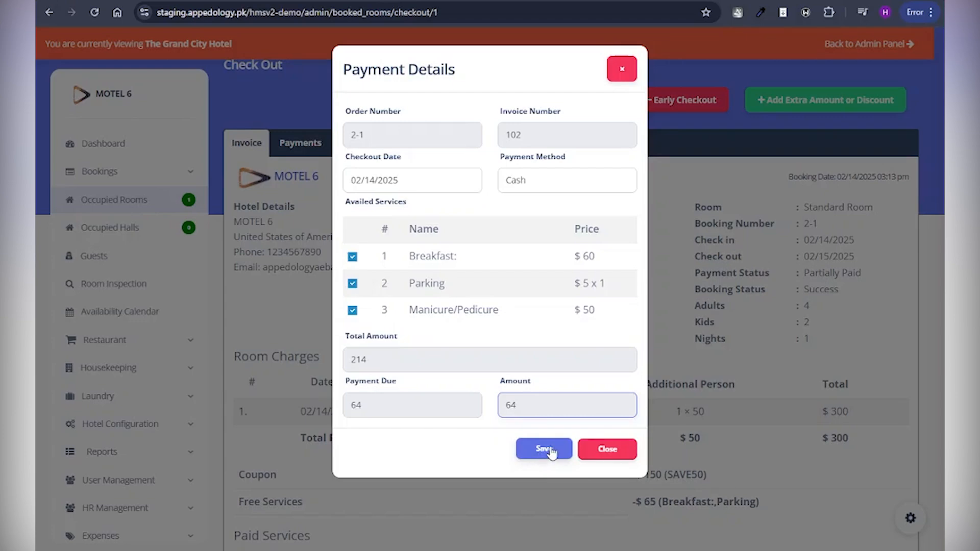
pyautogui.click(621, 68)
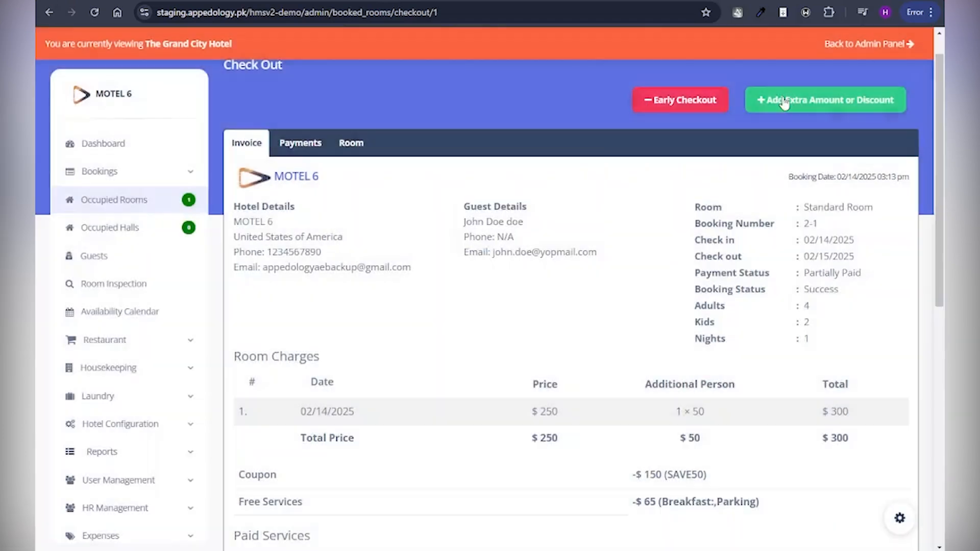
# - Start an extra amount or discount entry for the stay with the amount type Extra Amount, leaving amount and comment empty
pyautogui.click(800, 100)
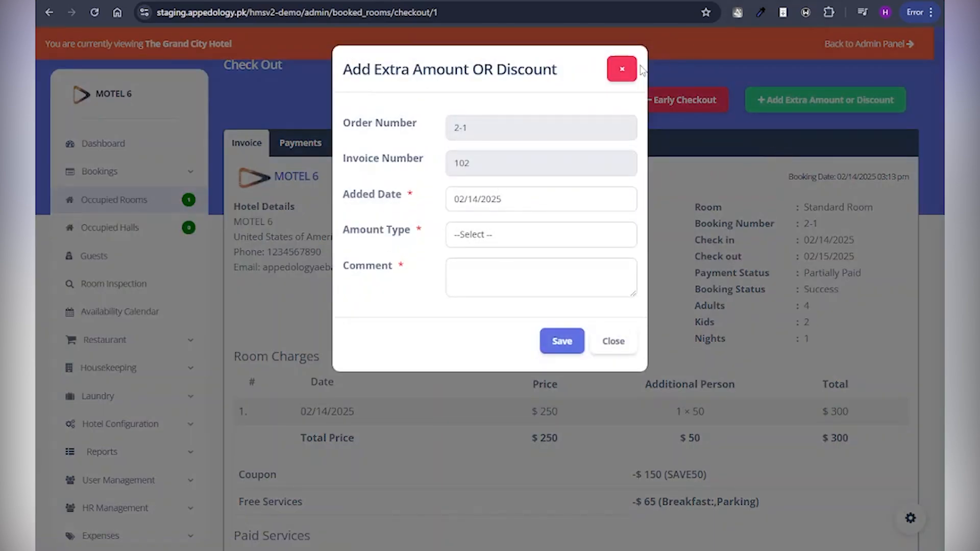
pyautogui.click(622, 69)
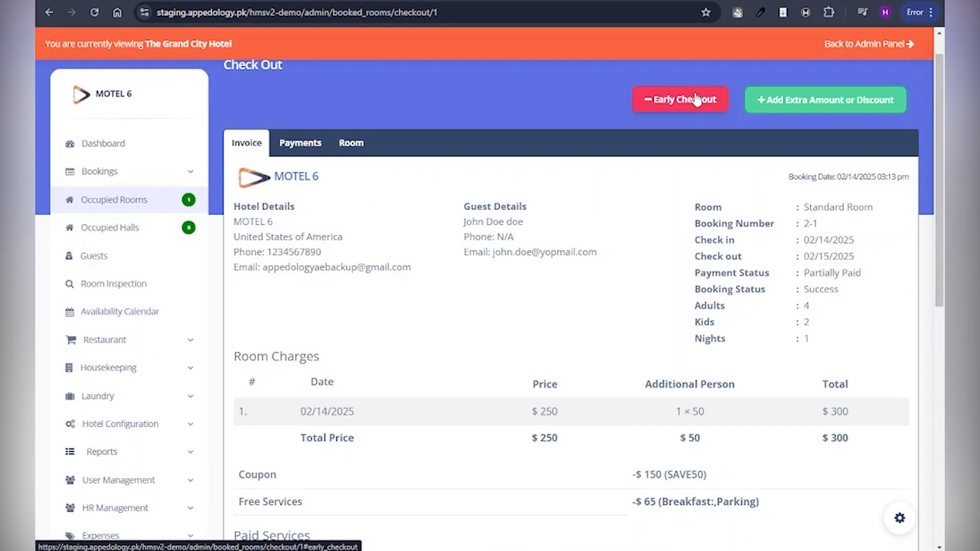
pyautogui.click(820, 102)
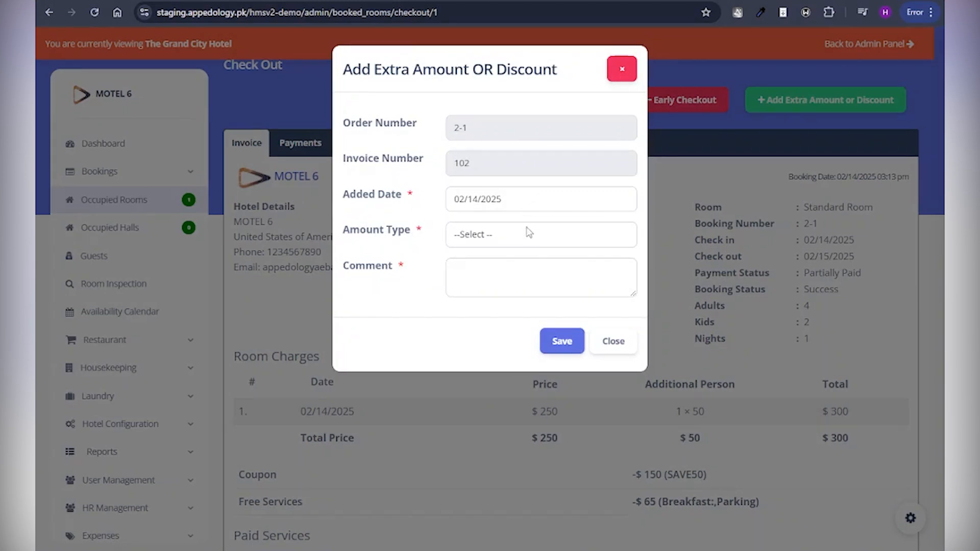
pyautogui.click(527, 237)
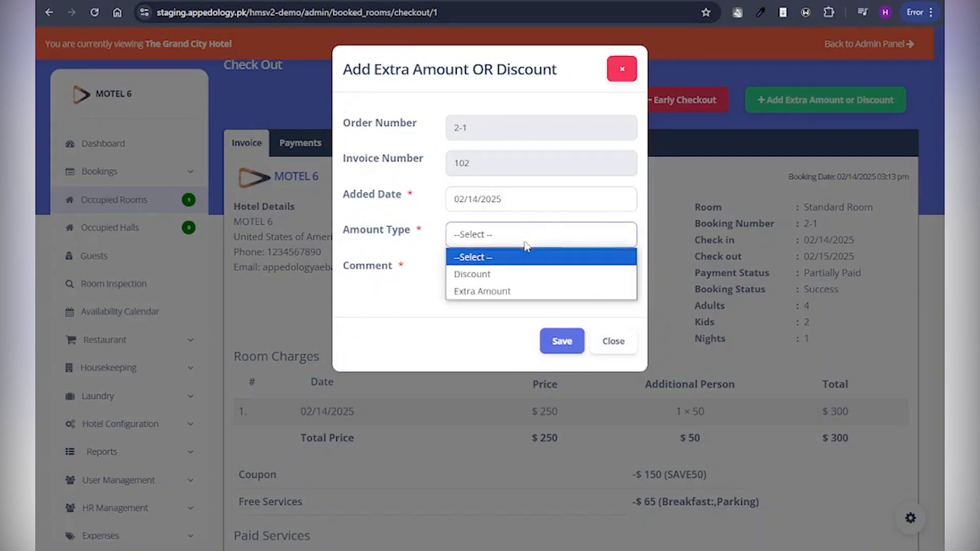
pyautogui.click(509, 290)
pyautogui.click(504, 268)
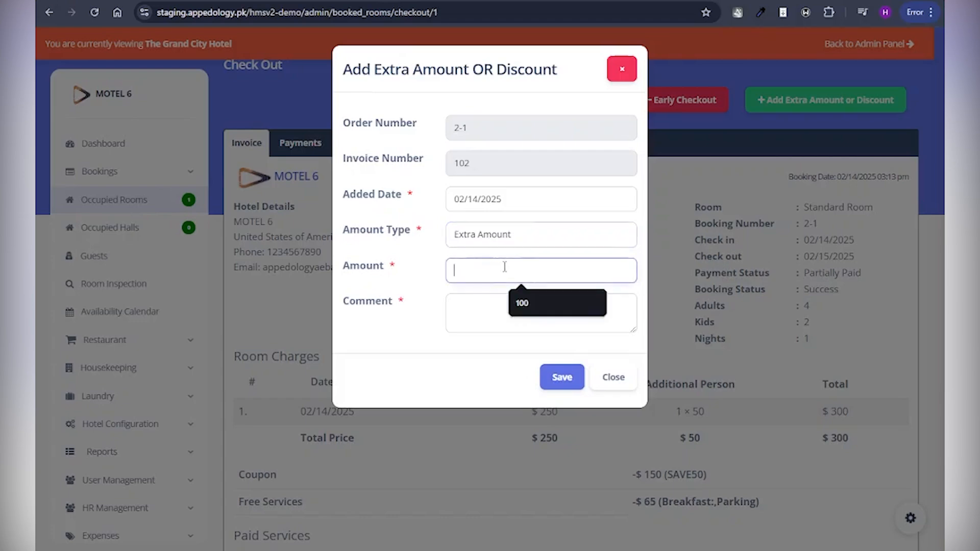
pyautogui.click(491, 297)
pyautogui.click(477, 270)
pyautogui.click(484, 296)
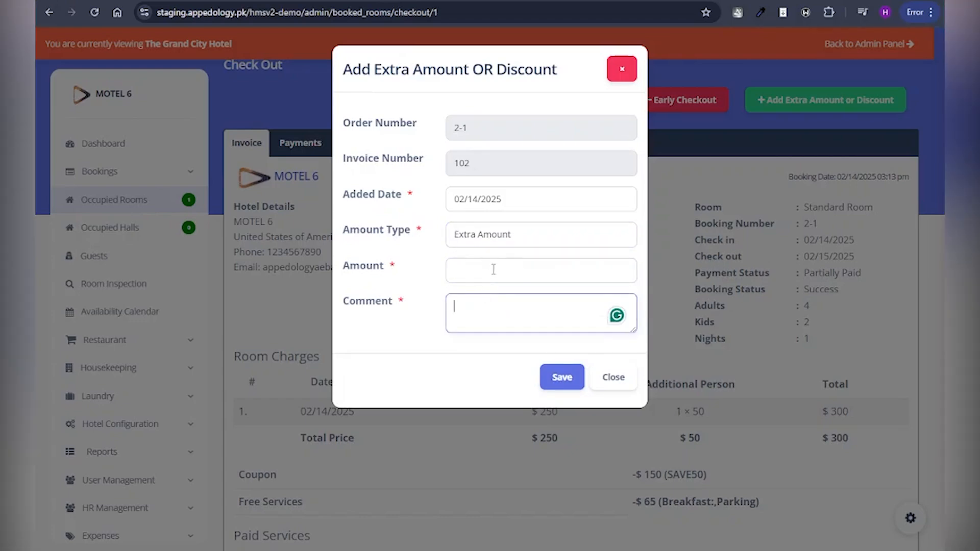
pyautogui.click(493, 268)
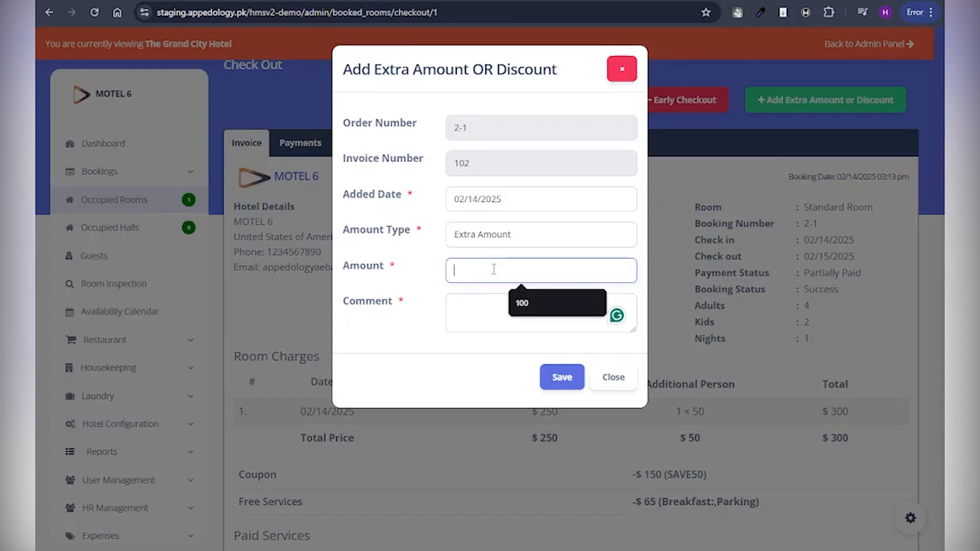
# - Switch the extra amount entry to the Discount type, leave the amount empty, and close the entry without saving
pyautogui.click(541, 239)
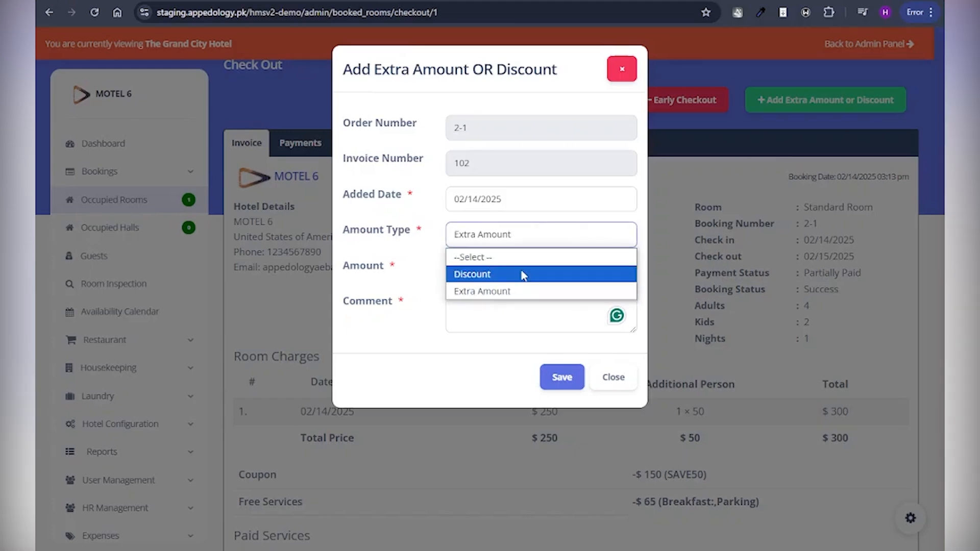
pyautogui.click(523, 274)
pyautogui.click(516, 270)
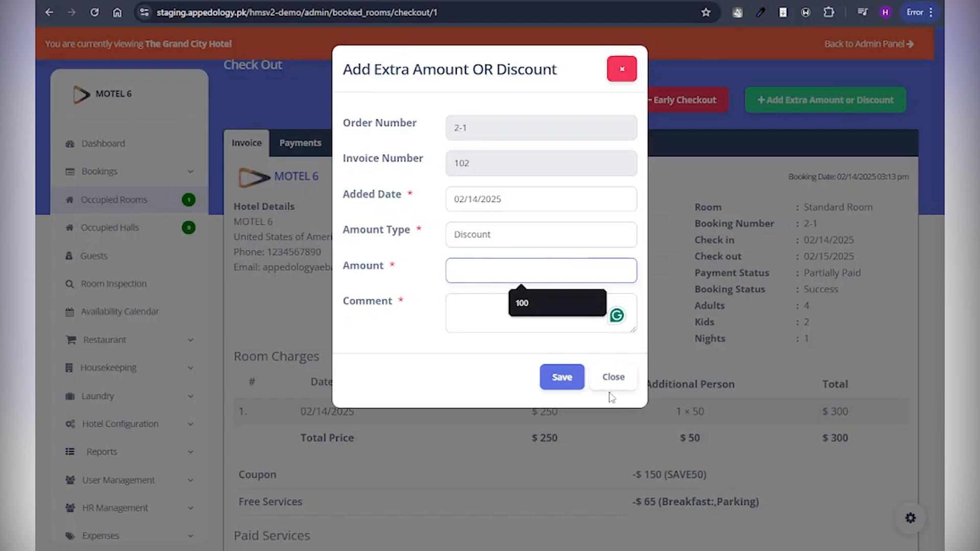
pyautogui.click(624, 69)
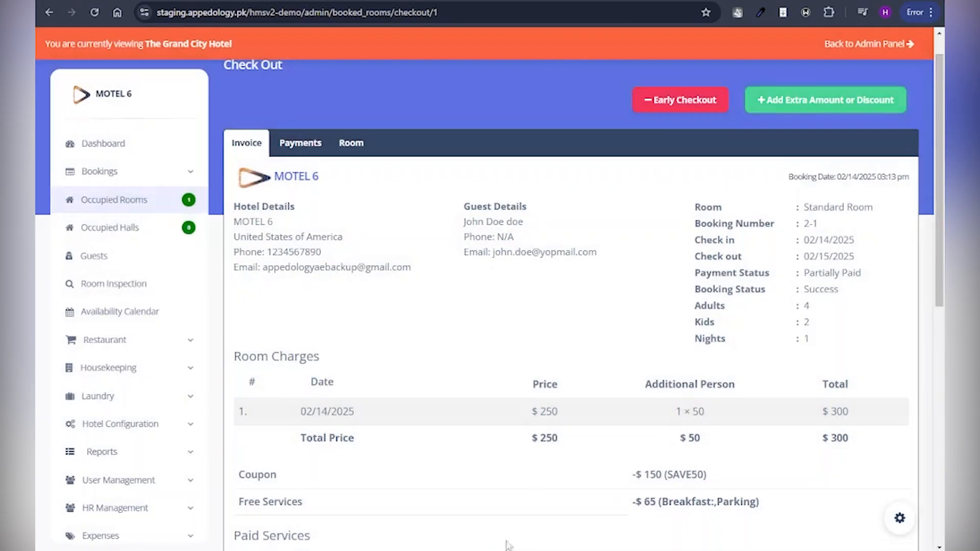
pyautogui.click(419, 550)
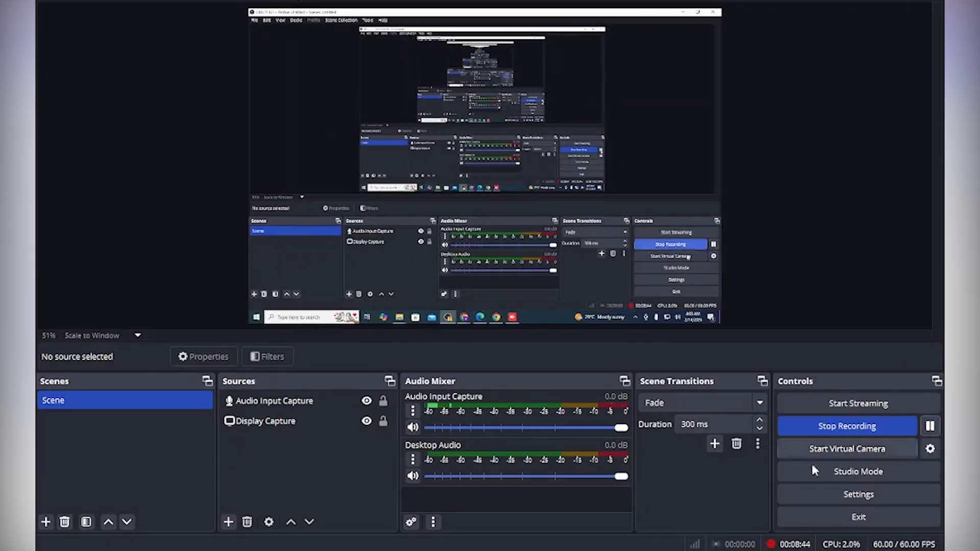
pyautogui.moveTo(451, 550)
pyautogui.click(513, 510)
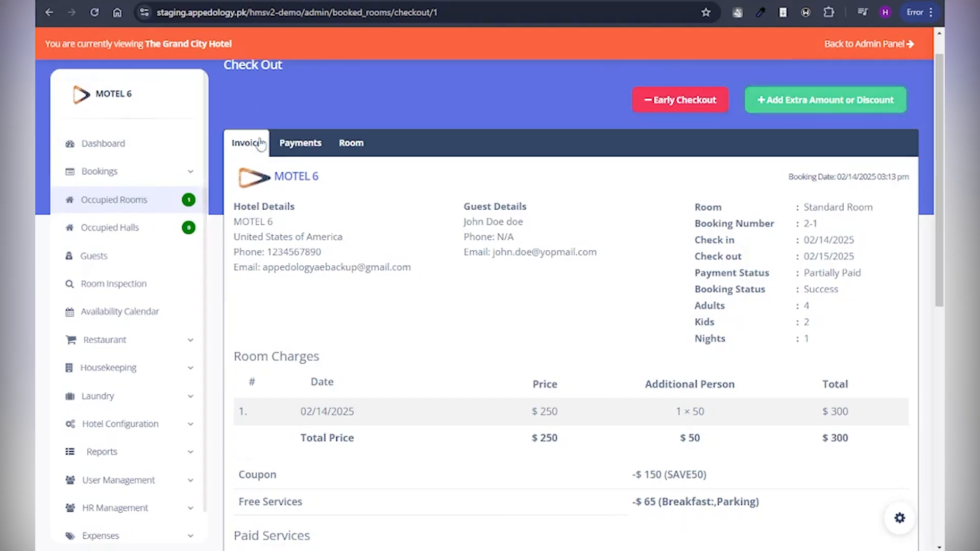
# - Request housekeeping for occupied room 1001, assigning the available employee, selecting all housekeeping items and leaving the remark empty
pyautogui.moveTo(940, 196); pyautogui.dragTo(930, 135)
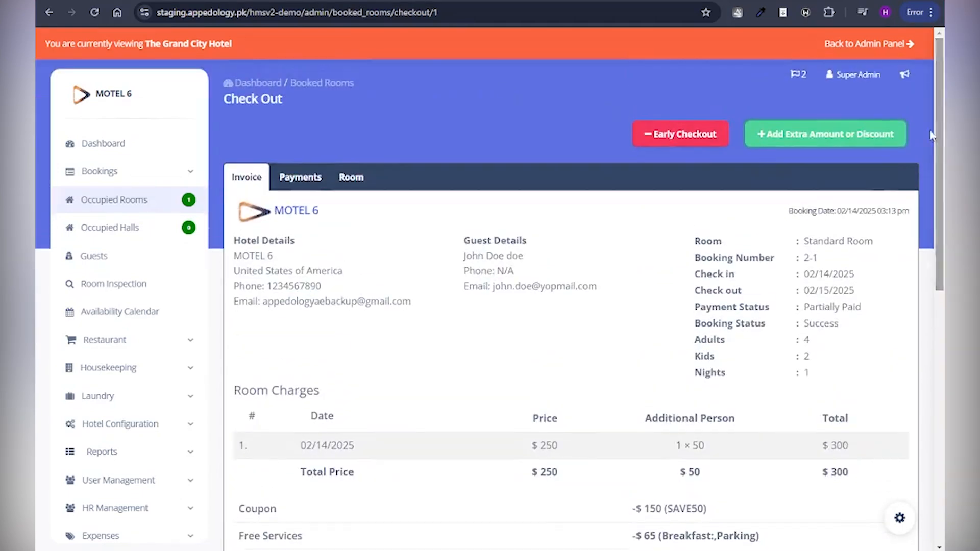
pyautogui.click(159, 203)
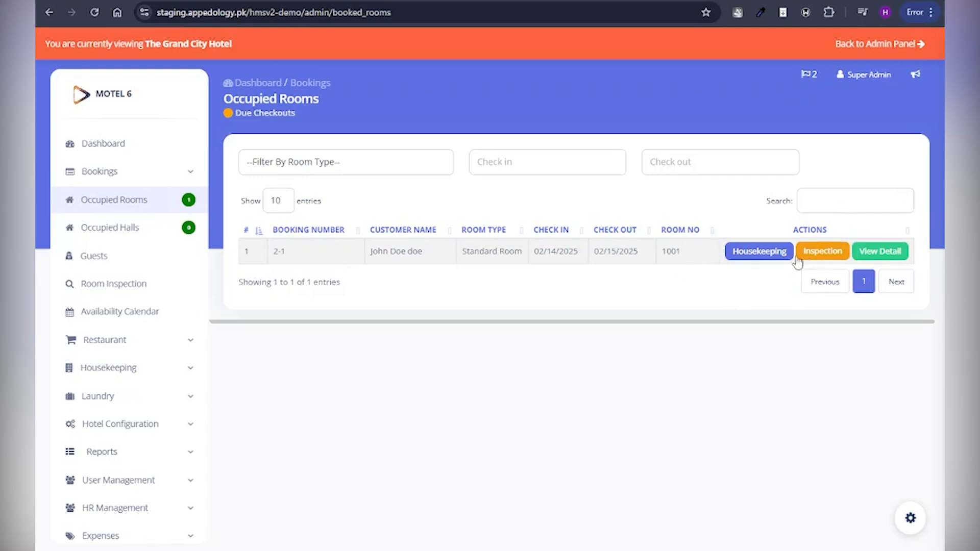
pyautogui.click(761, 251)
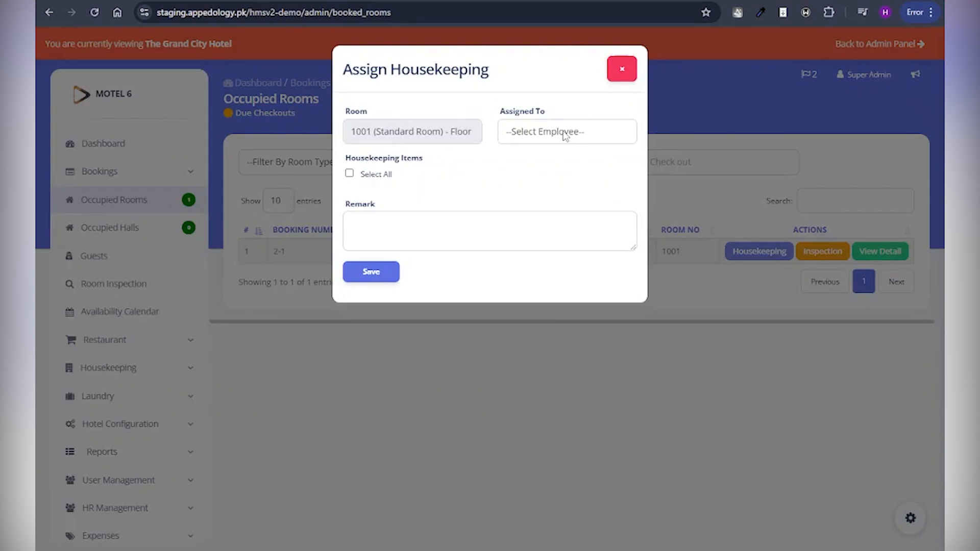
pyautogui.click(565, 135)
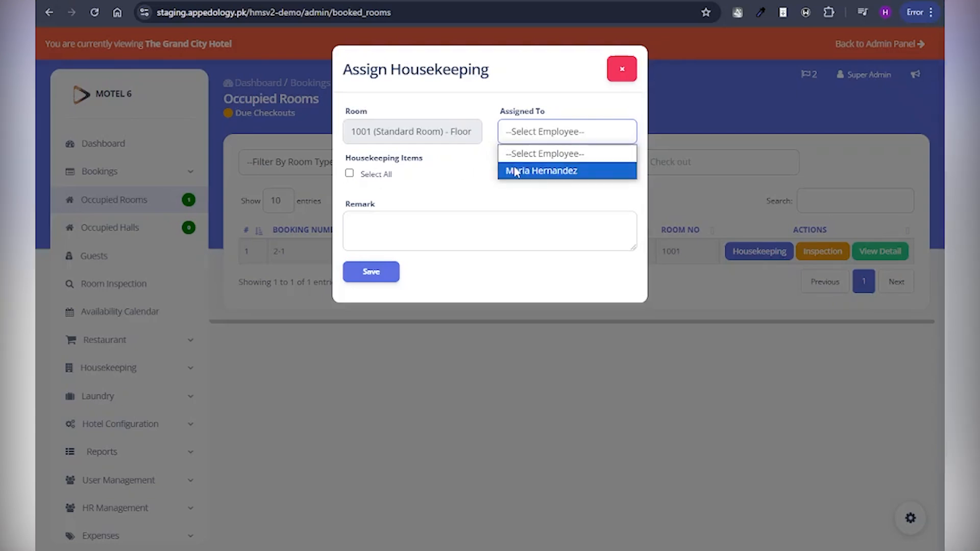
pyautogui.click(550, 172)
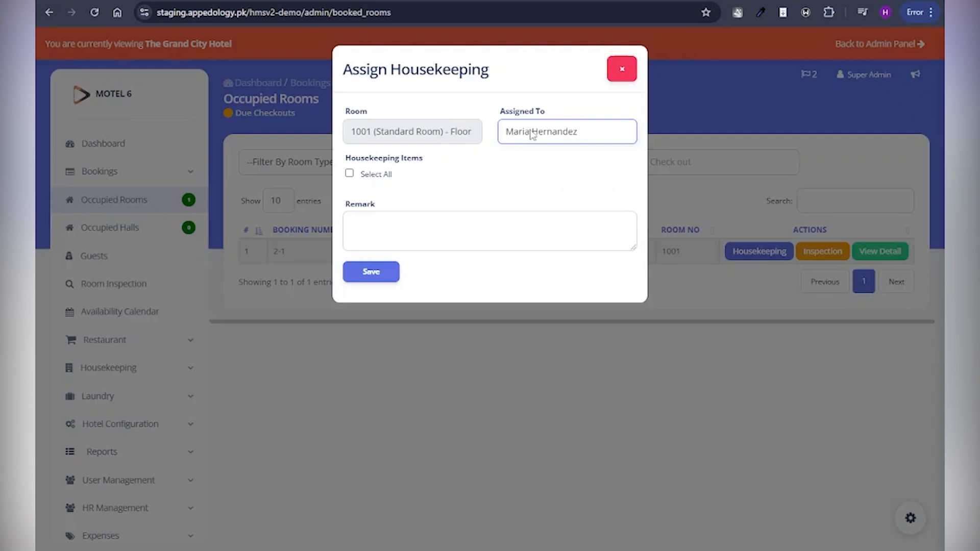
pyautogui.click(349, 173)
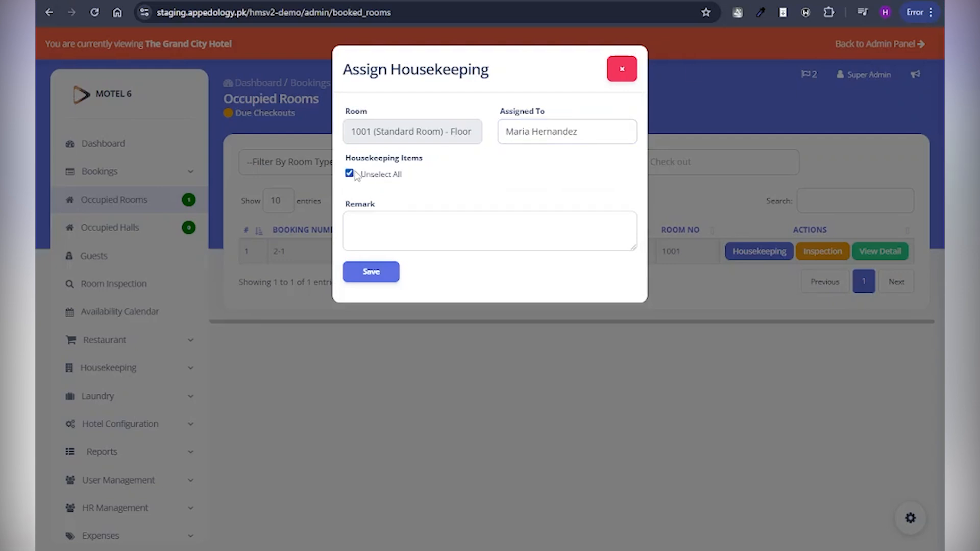
pyautogui.click(399, 225)
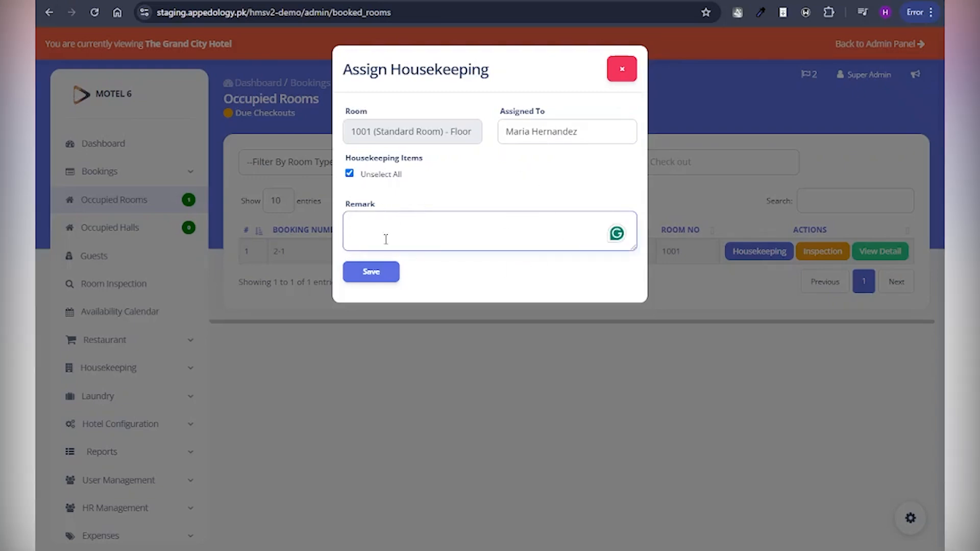
pyautogui.click(371, 272)
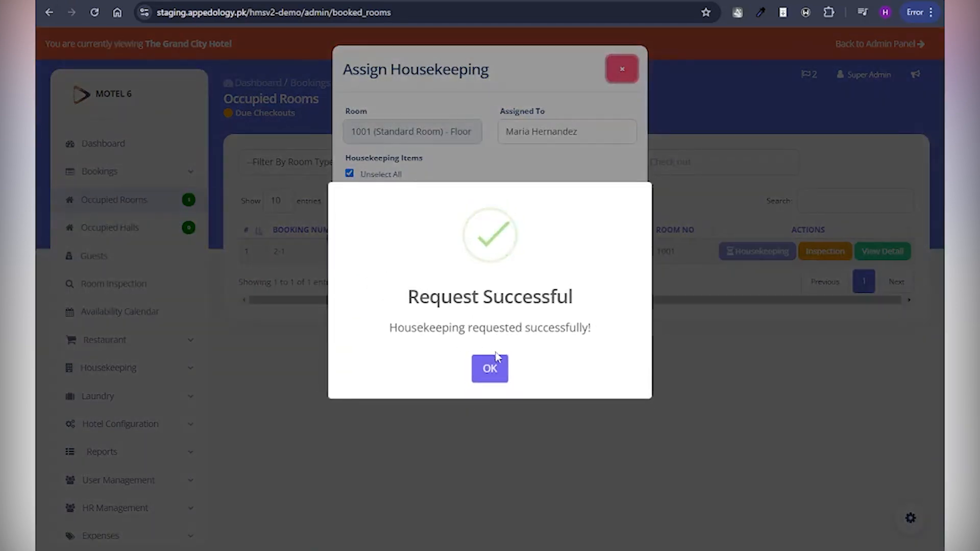
pyautogui.click(497, 364)
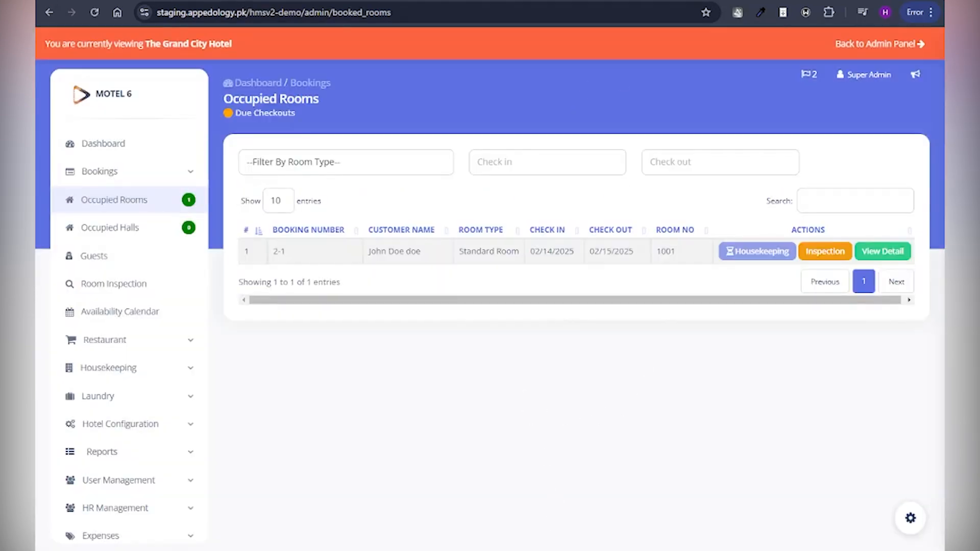
# - Switch to the employee's Microsoft Edge window, refresh the pending housekeeping list, and mark the second room 1001 request Complete without a remark
pyautogui.moveTo(480, 550)
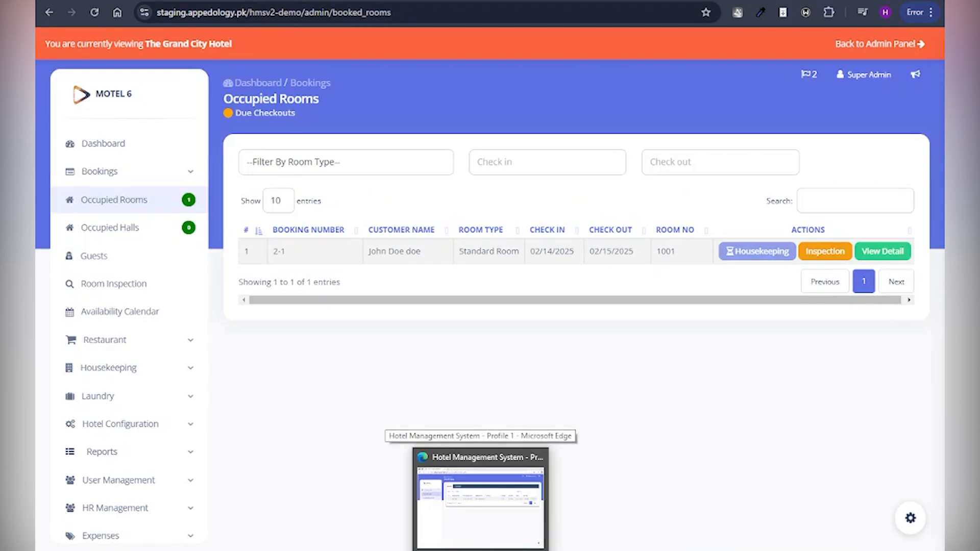
pyautogui.click(480, 497)
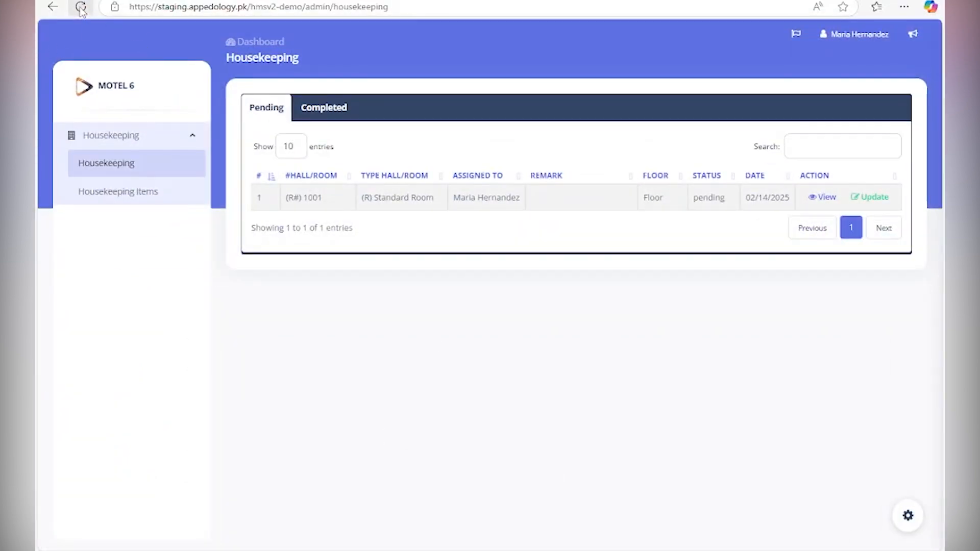
pyautogui.click(81, 6)
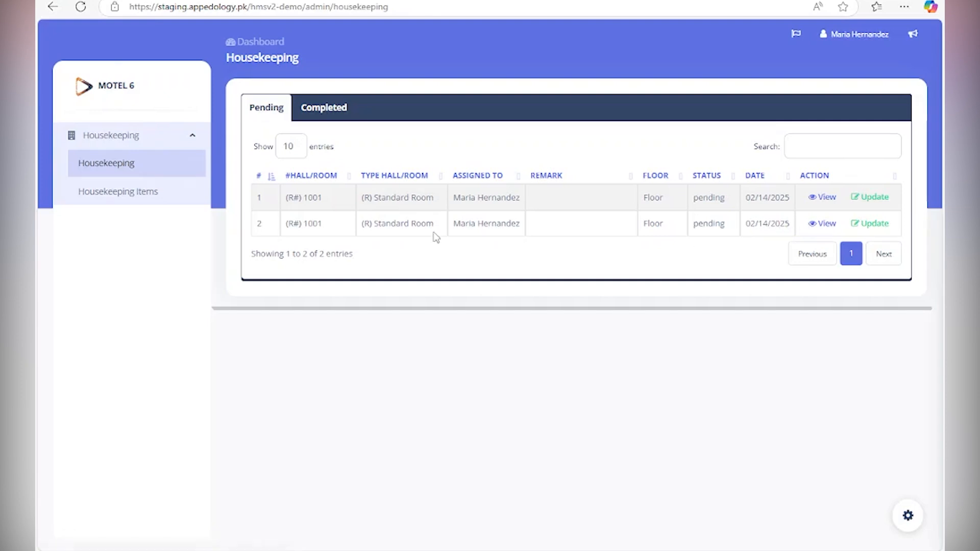
pyautogui.click(863, 223)
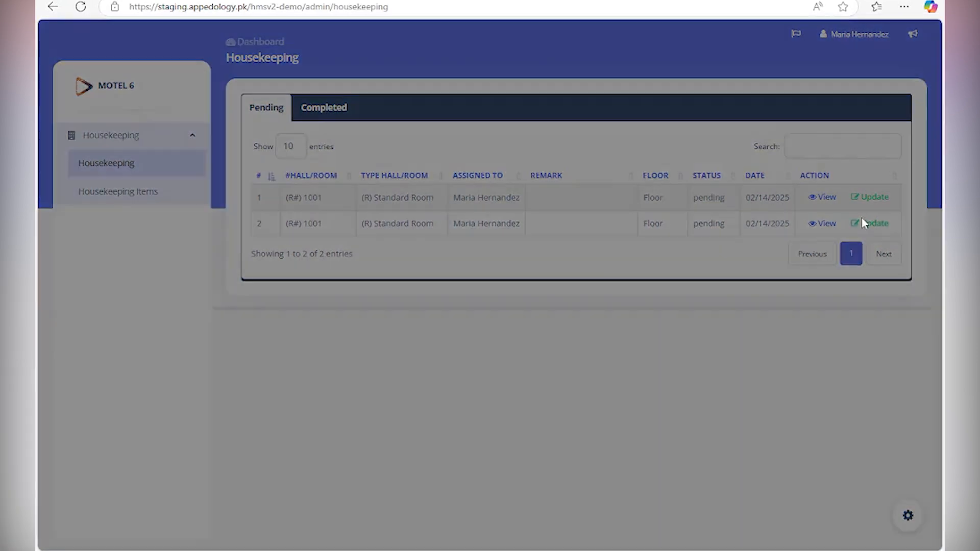
pyautogui.click(459, 125)
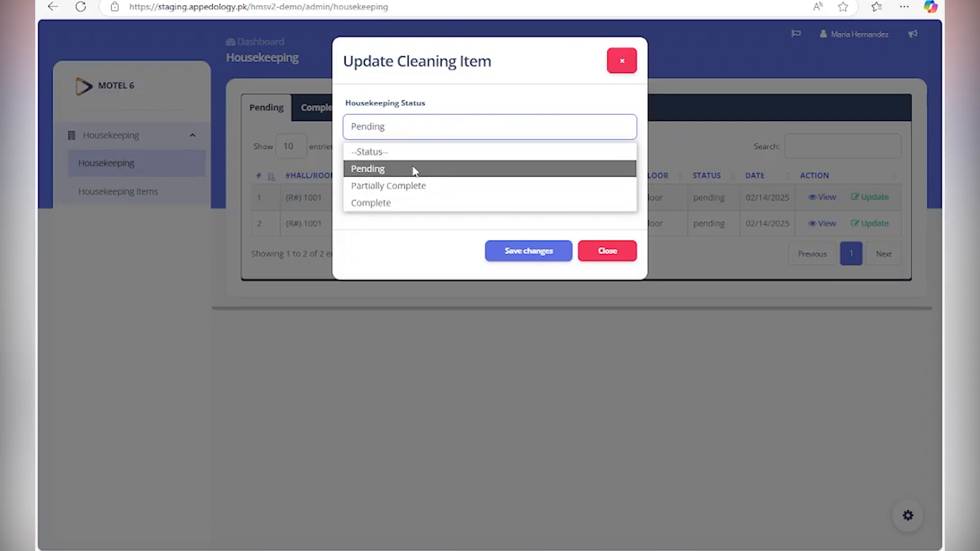
pyautogui.click(388, 203)
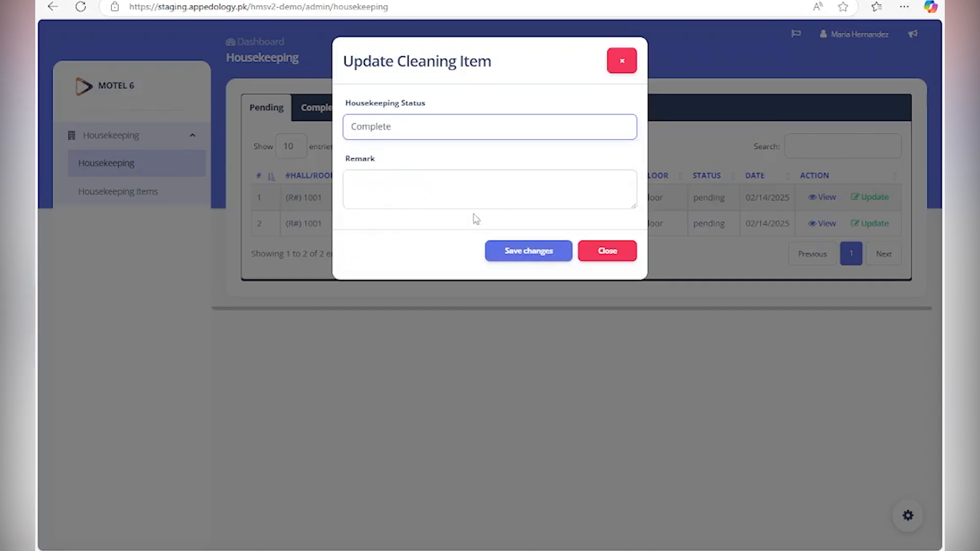
pyautogui.click(431, 203)
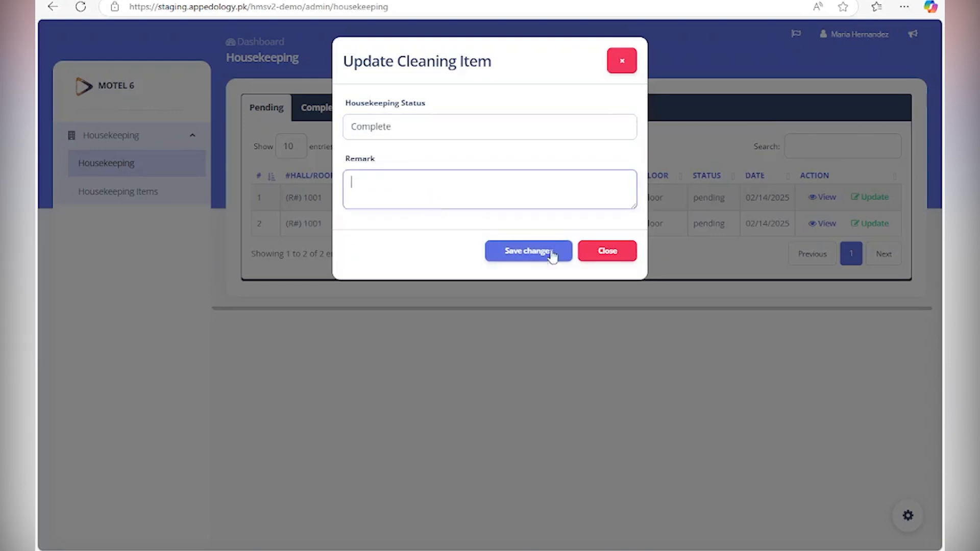
pyautogui.click(539, 256)
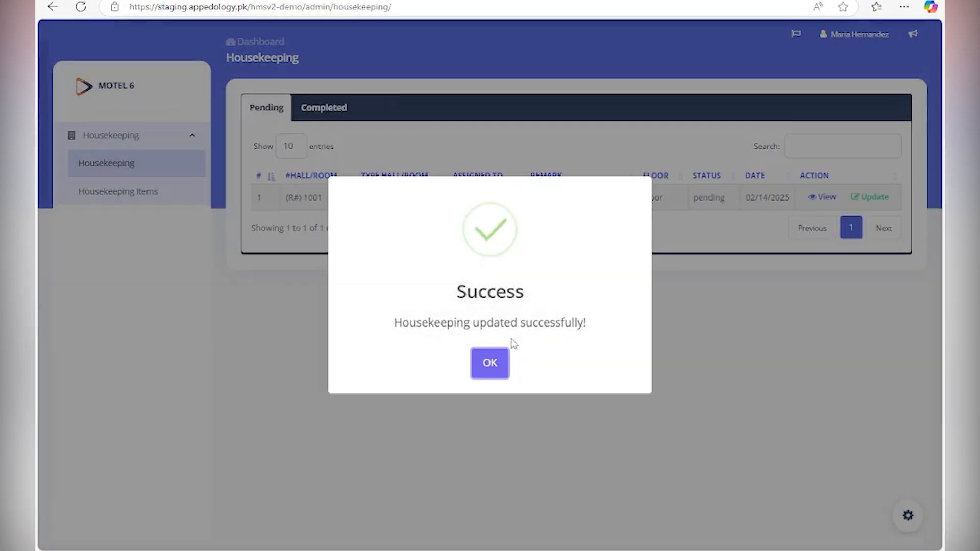
pyautogui.click(490, 363)
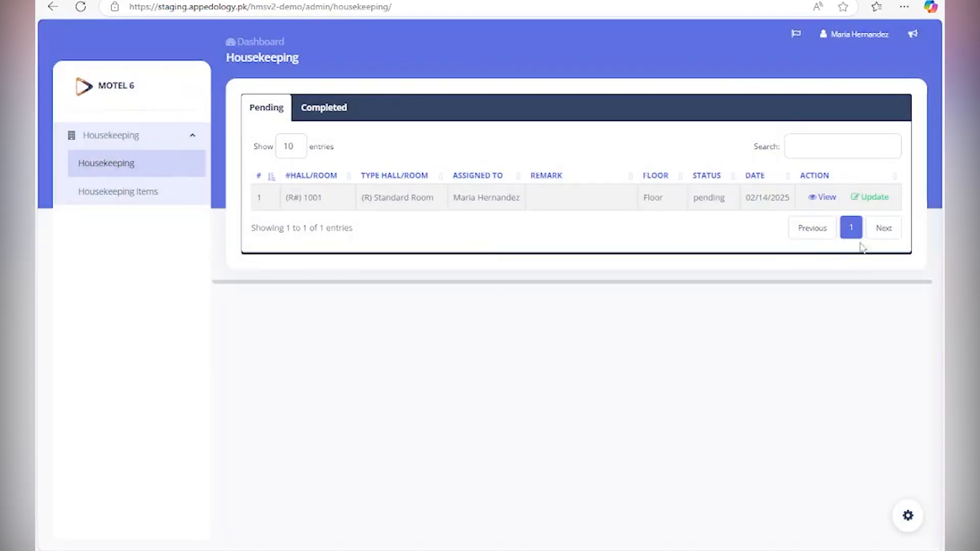
# - Set the remaining pending housekeeping request for room 1001 to Complete and save the change
pyautogui.click(872, 204)
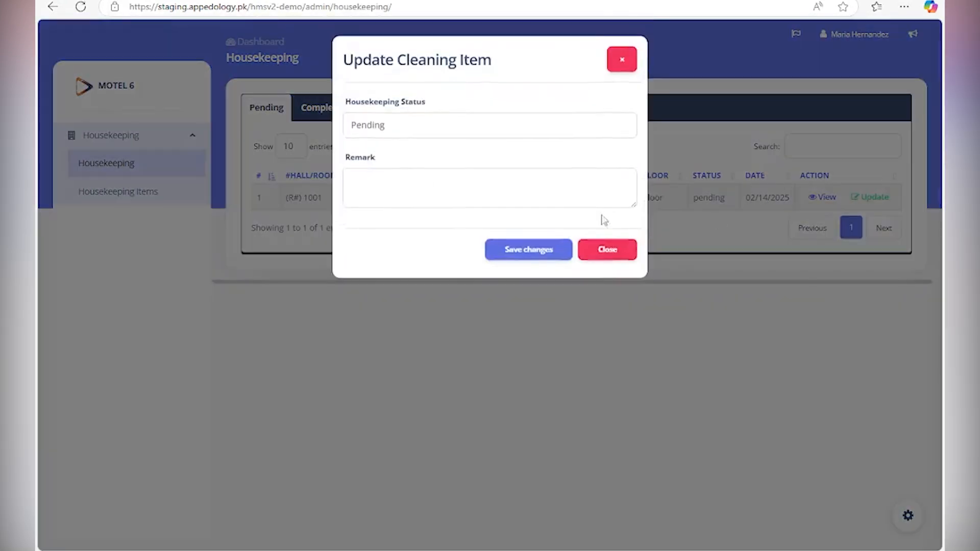
pyautogui.click(391, 126)
pyautogui.click(383, 201)
pyautogui.click(521, 252)
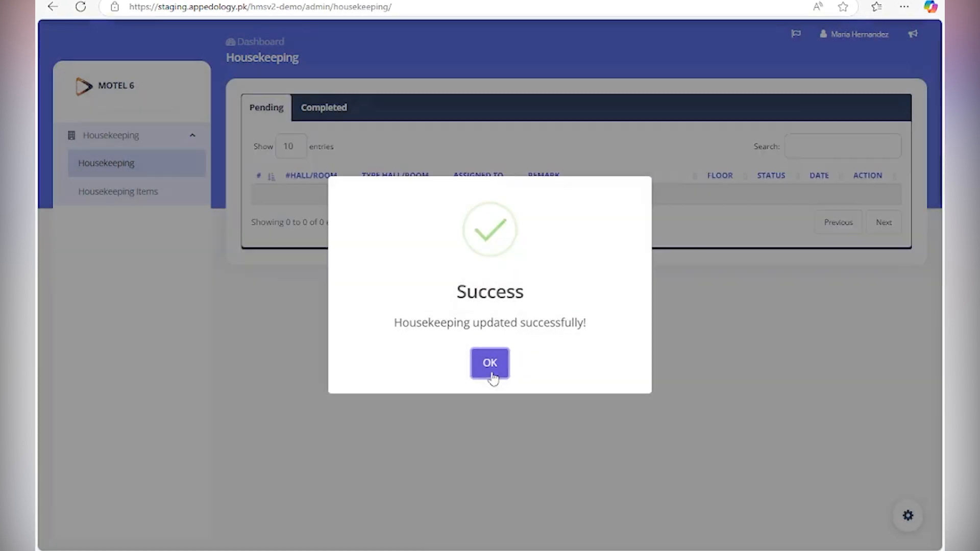
pyautogui.click(492, 371)
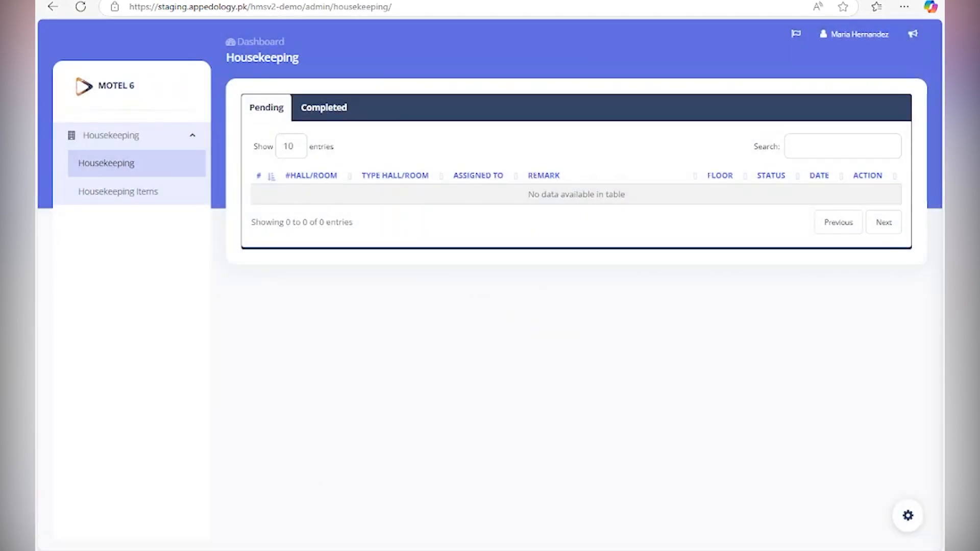
# - Return to the admin's occupied rooms list, check the housekeeping assignment form for room 1001, and close it without saving
pyautogui.click(504, 510)
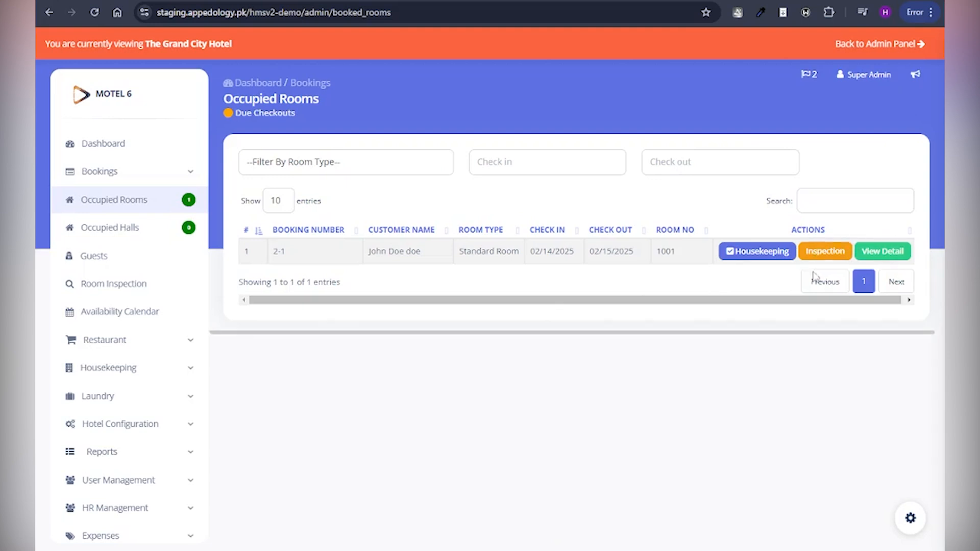
pyautogui.click(740, 254)
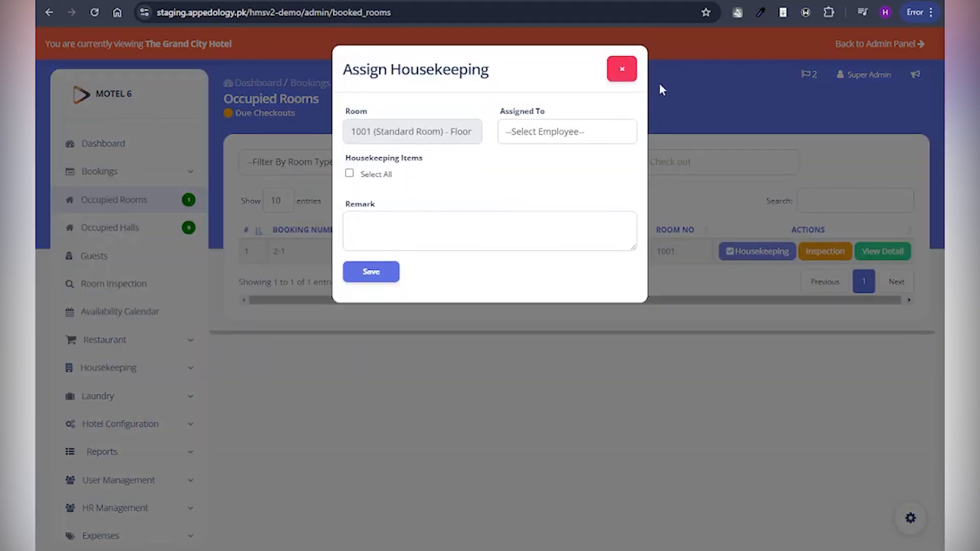
pyautogui.click(621, 72)
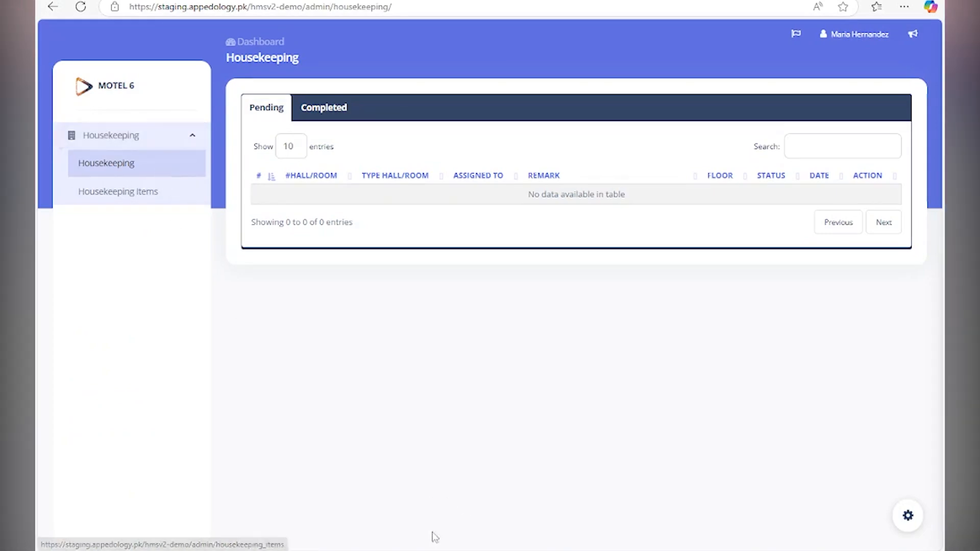
pyautogui.moveTo(439, 549)
pyautogui.click(525, 502)
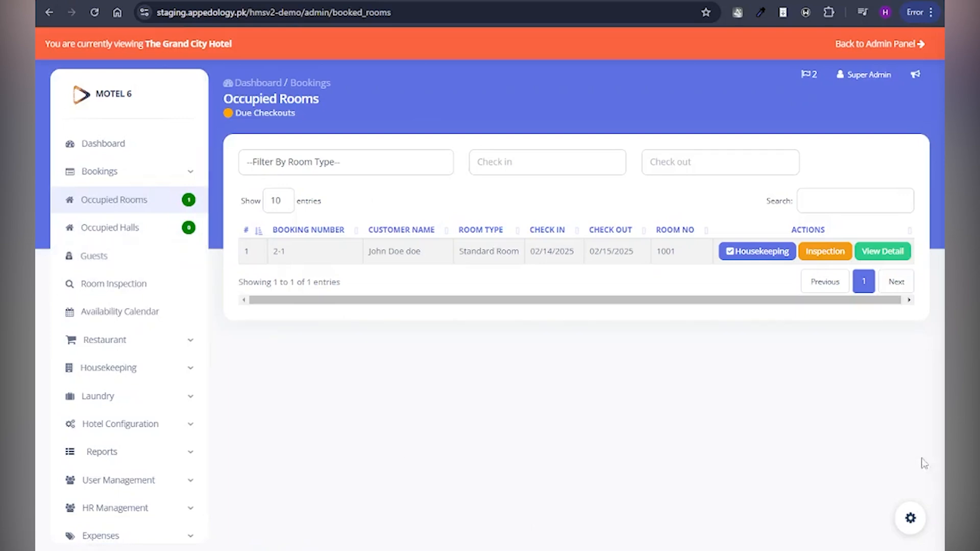
# - Request a new room inspection for occupied room 1001
pyautogui.click(831, 252)
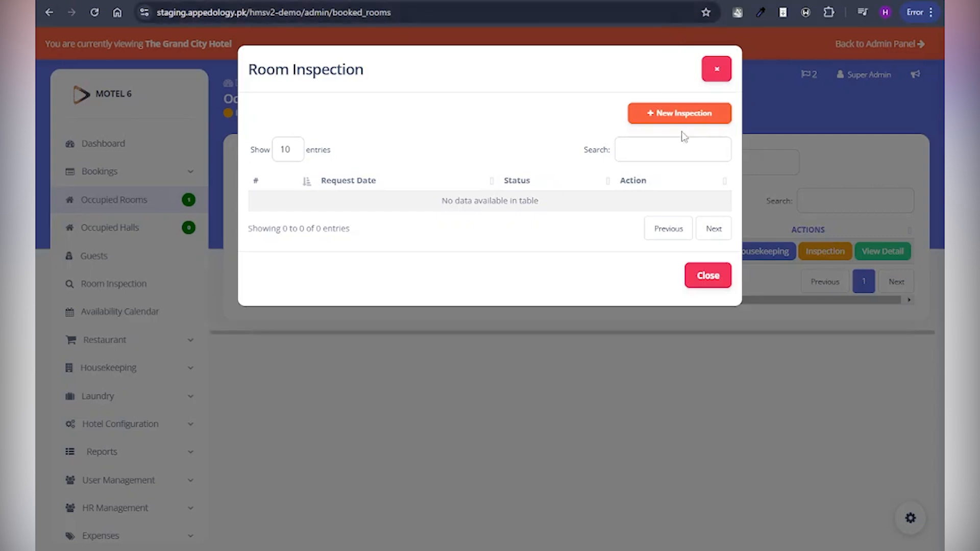
pyautogui.click(684, 115)
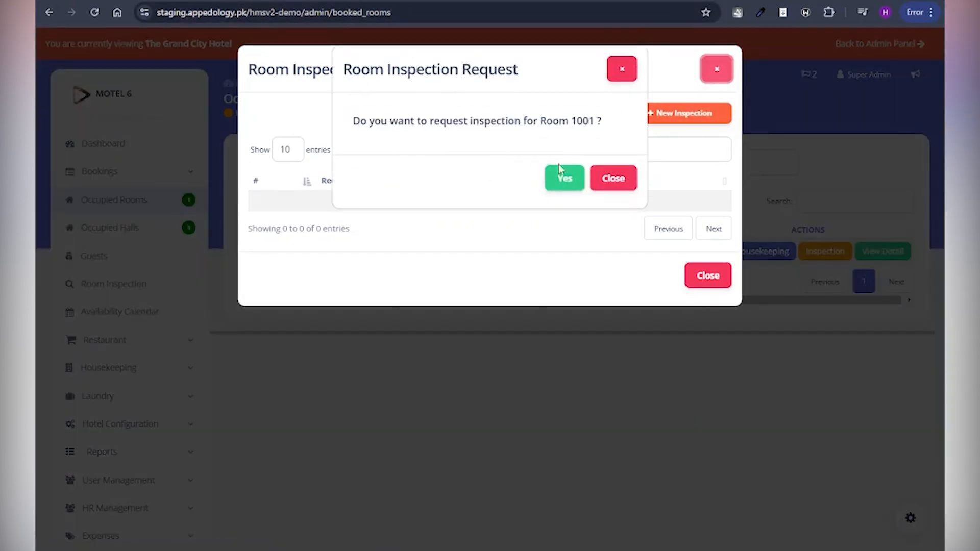
pyautogui.click(567, 180)
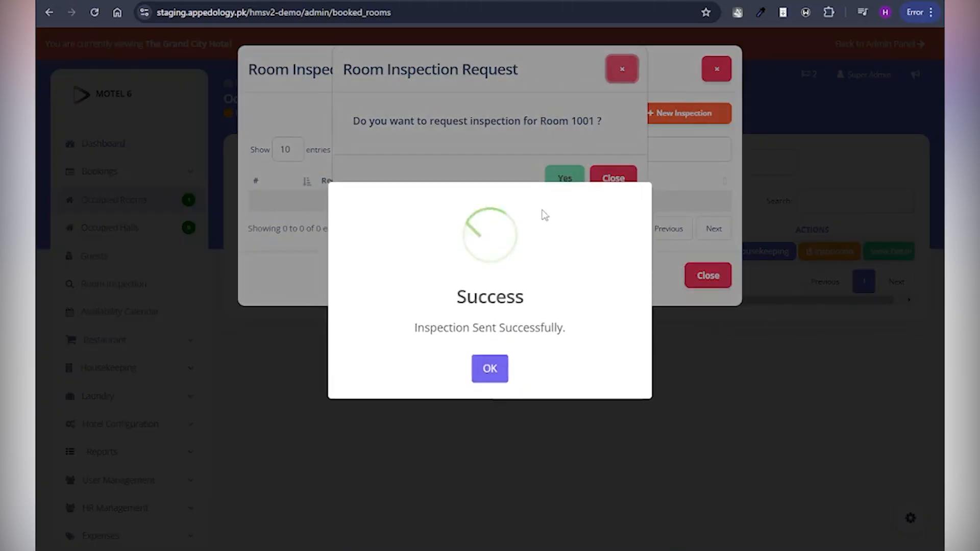
pyautogui.click(499, 368)
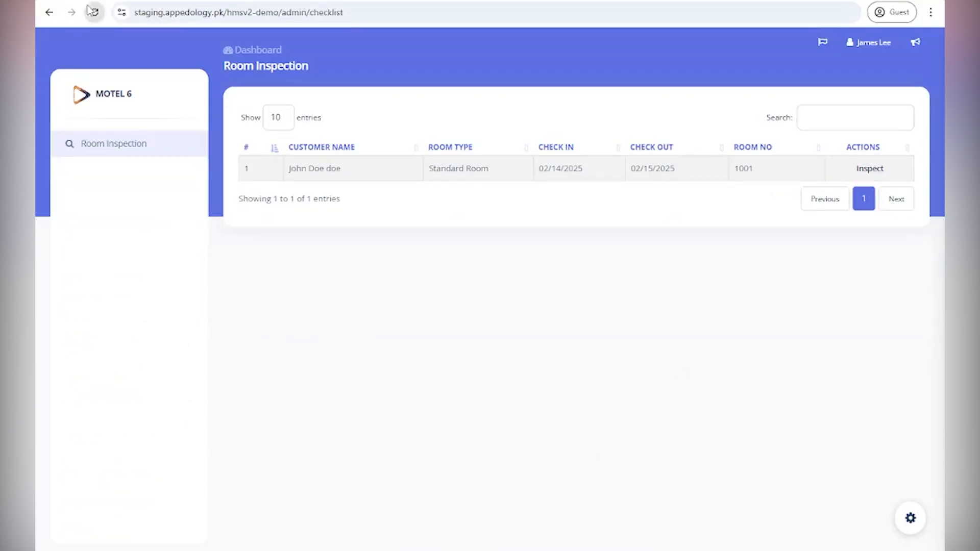
# - Open the inspection checklist for room 1001 and set both Lighting Status and Towels Status to OK
pyautogui.click(109, 135)
pyautogui.click(872, 170)
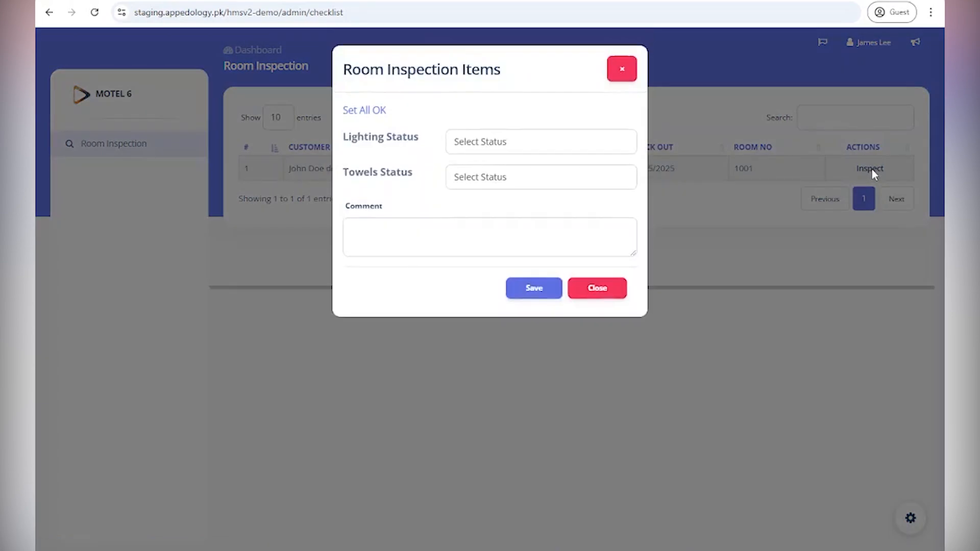
pyautogui.click(487, 142)
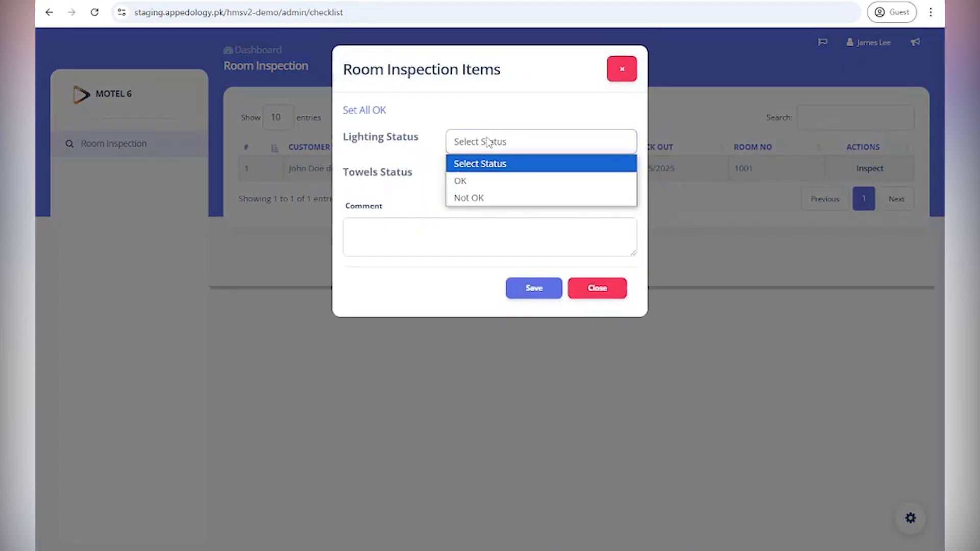
pyautogui.click(494, 181)
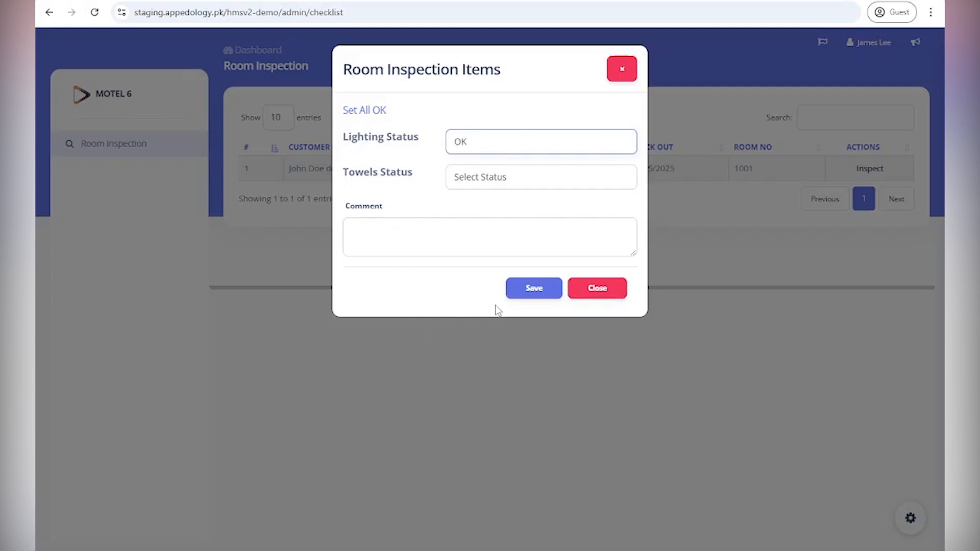
pyautogui.click(482, 142)
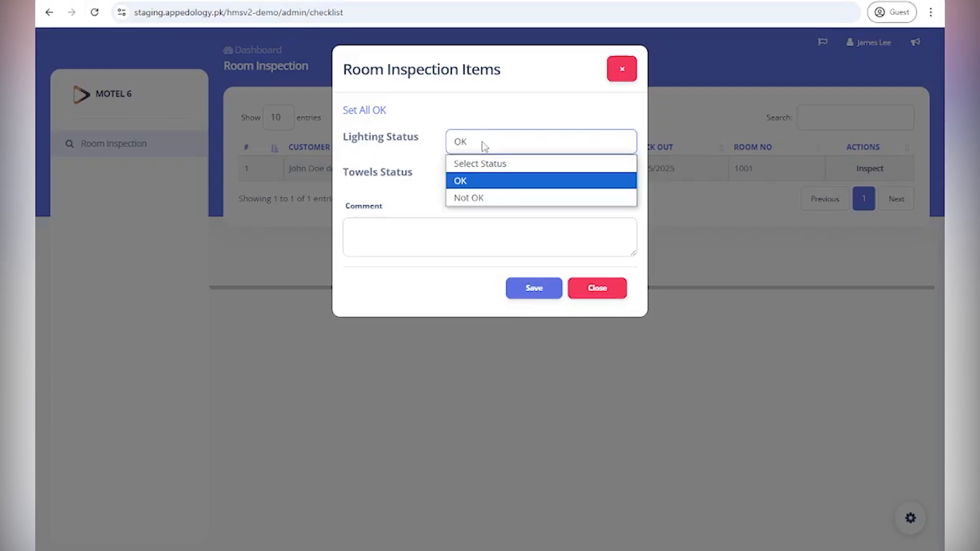
pyautogui.click(480, 198)
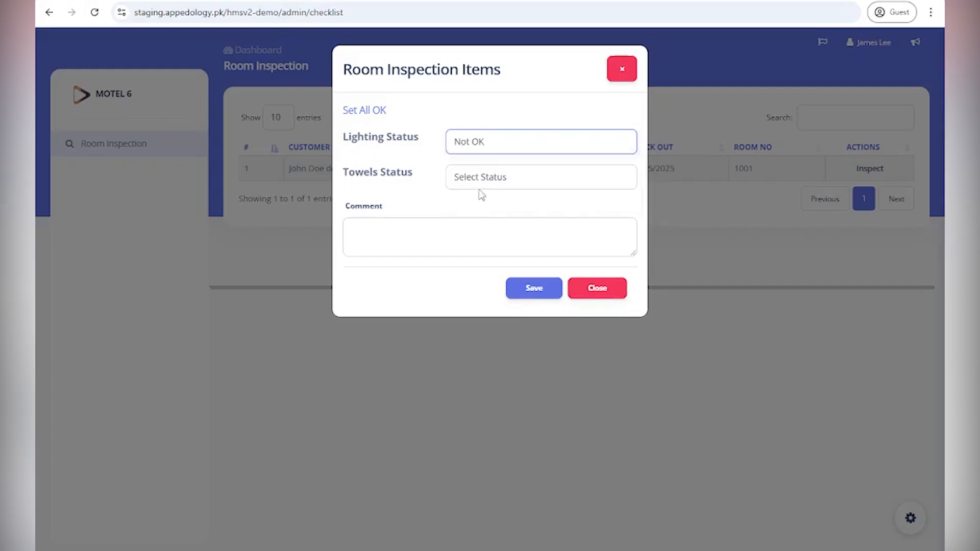
pyautogui.click(477, 144)
pyautogui.click(470, 182)
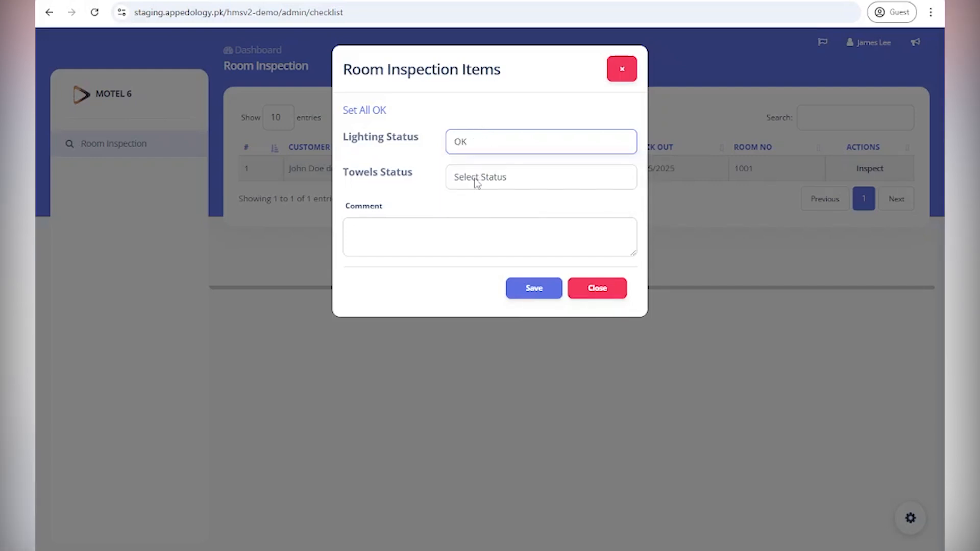
pyautogui.click(472, 178)
pyautogui.click(494, 218)
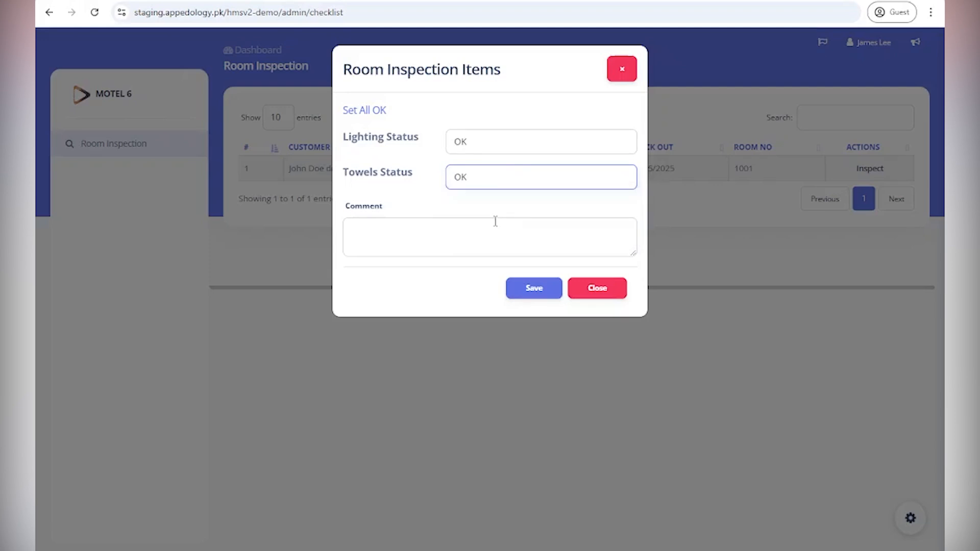
# - Save the room 1001 inspection with the comment "job done!" and switch back to the admin's Occupied Rooms window
pyautogui.click(474, 227)
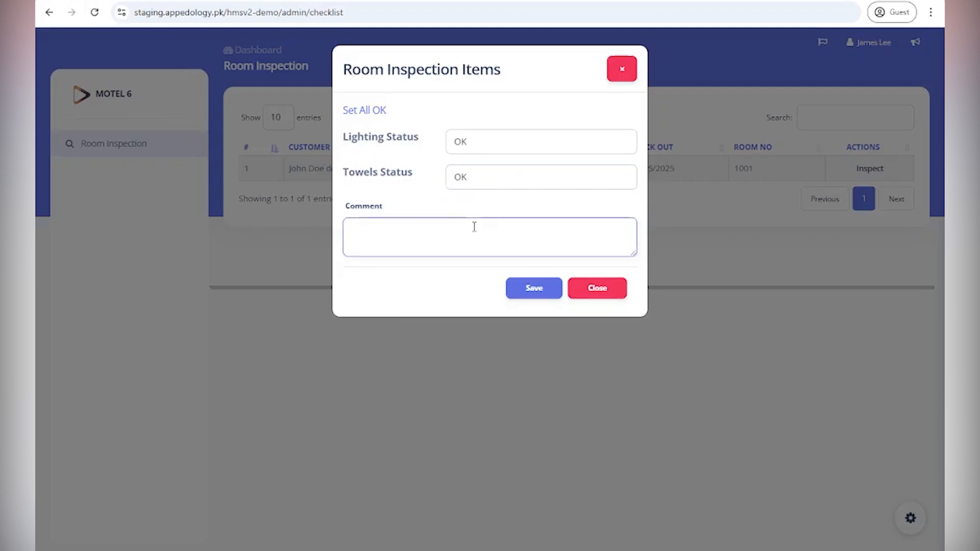
pyautogui.write('job done!')
pyautogui.click(546, 287)
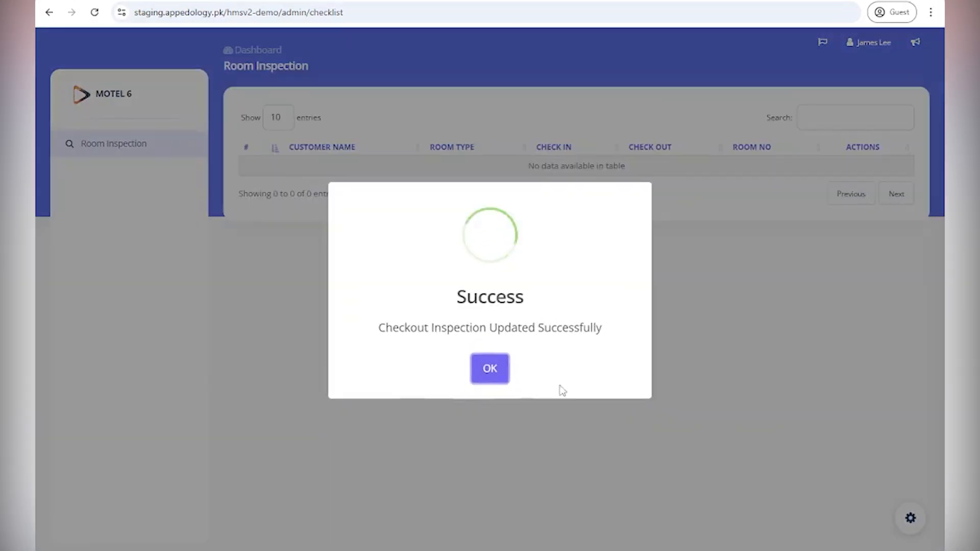
pyautogui.click(482, 374)
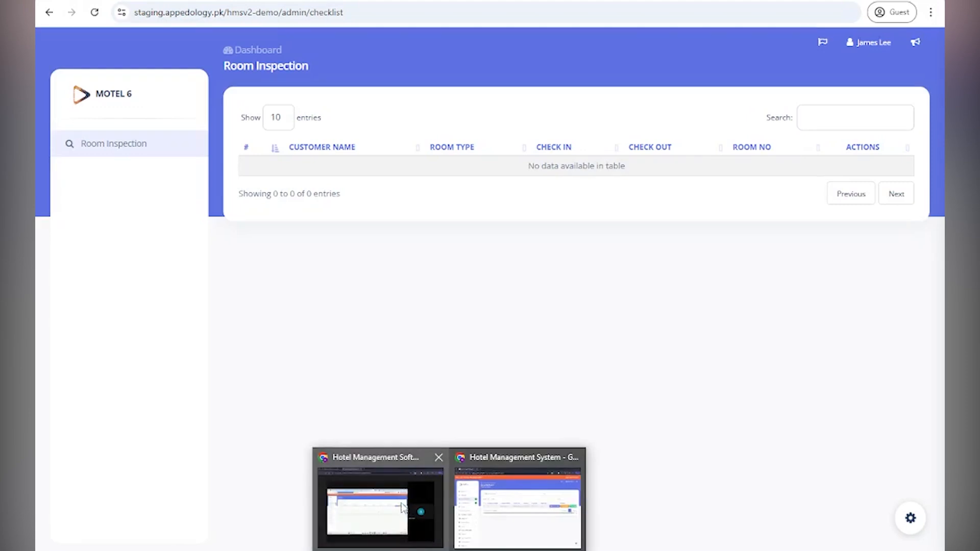
pyautogui.click(516, 498)
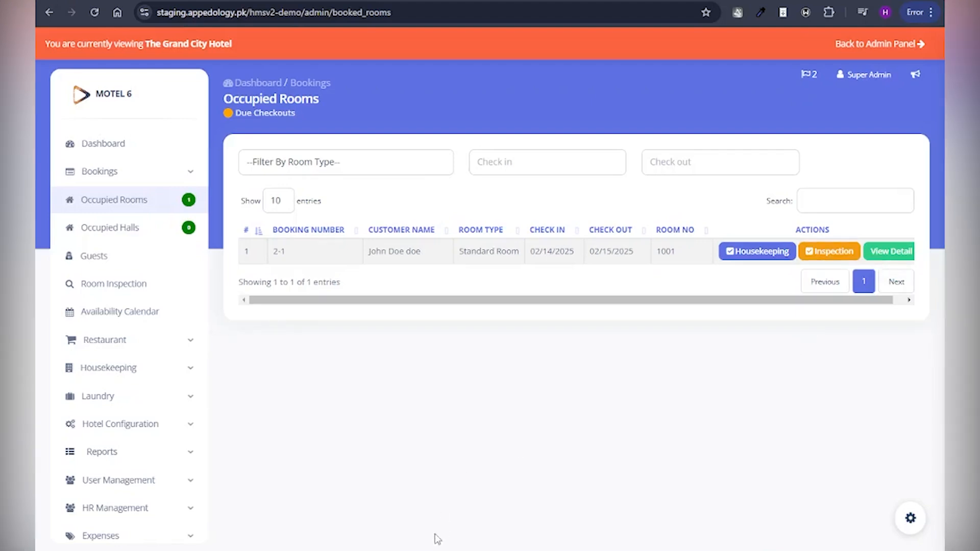
pyautogui.click(420, 550)
pyautogui.click(930, 428)
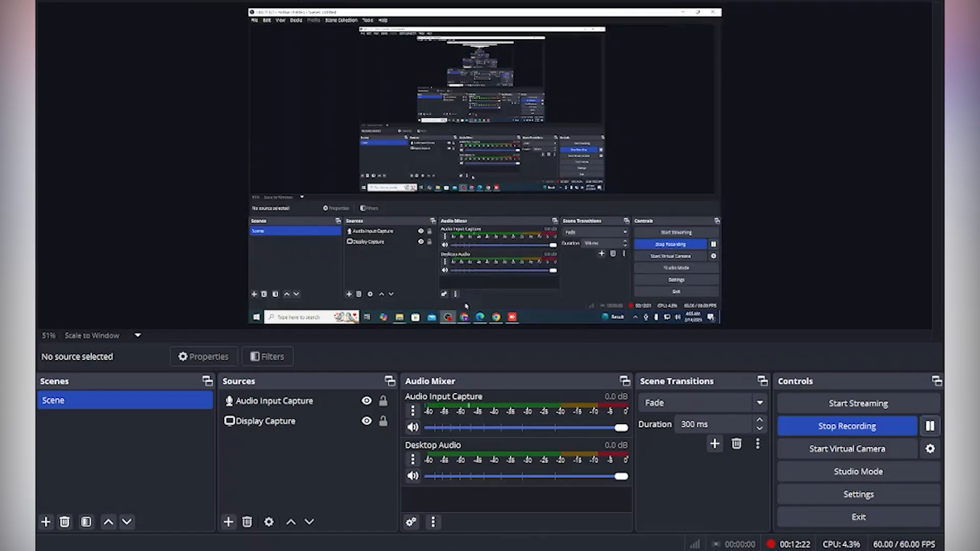
pyautogui.click(450, 550)
pyautogui.click(469, 522)
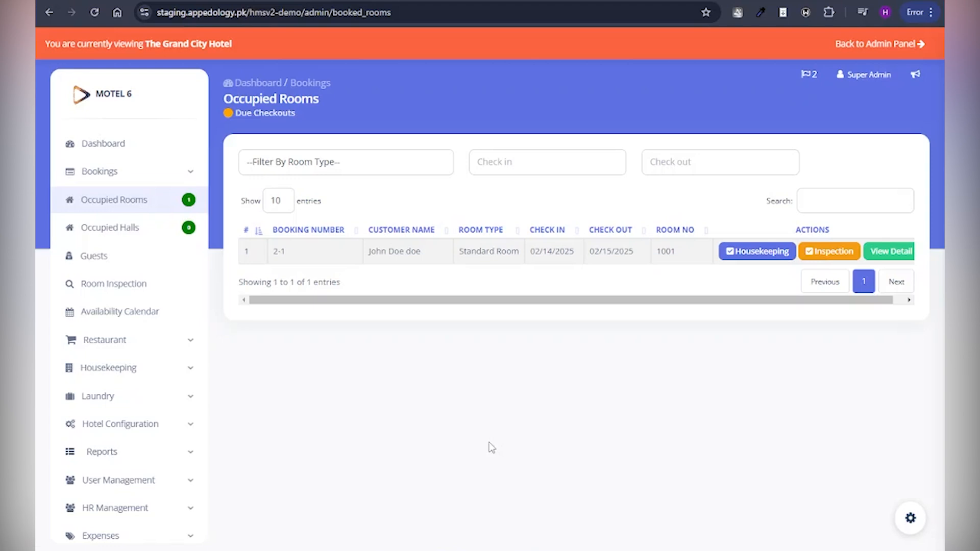
# - Open the details of occupied room 1001 and examine the checkout invoice's room charges, services, taxes and amount due
pyautogui.click(892, 254)
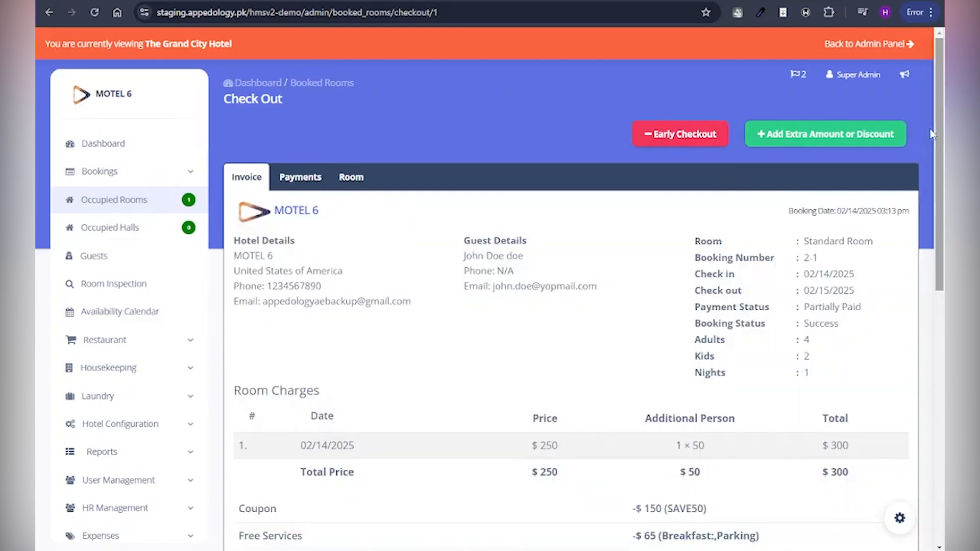
pyautogui.moveTo(943, 144); pyautogui.dragTo(944, 92)
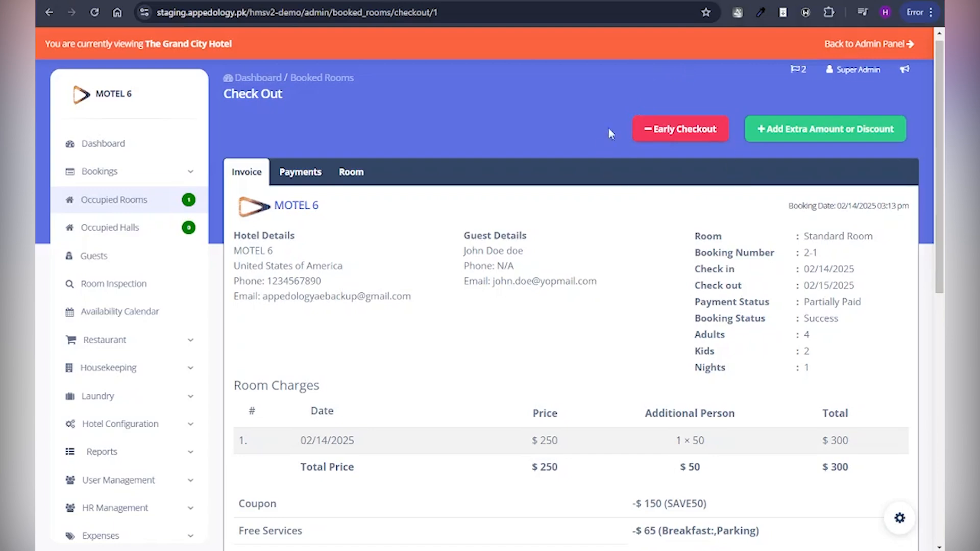
pyautogui.scroll(-1, 490, 296)
pyautogui.scroll(-8, 554, 125)
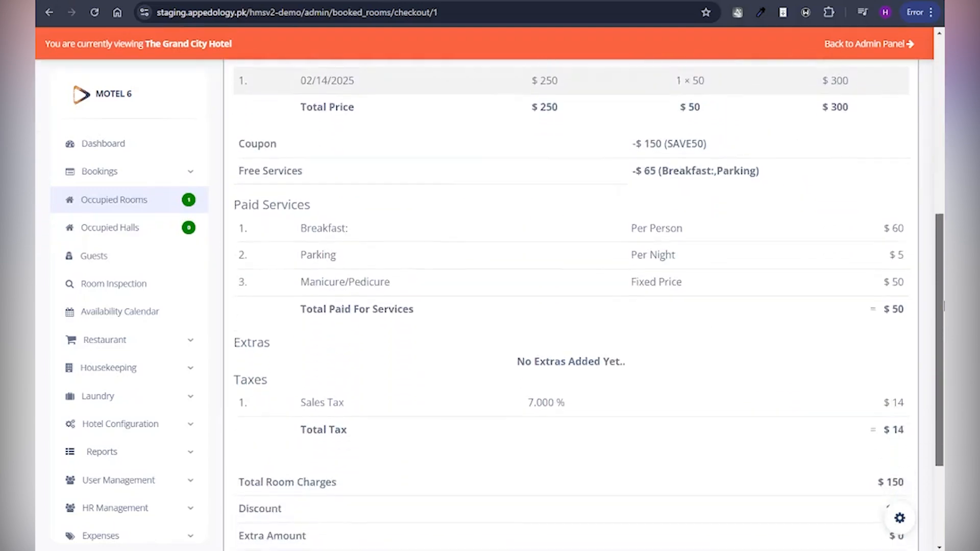
pyautogui.scroll(9, 554, 125)
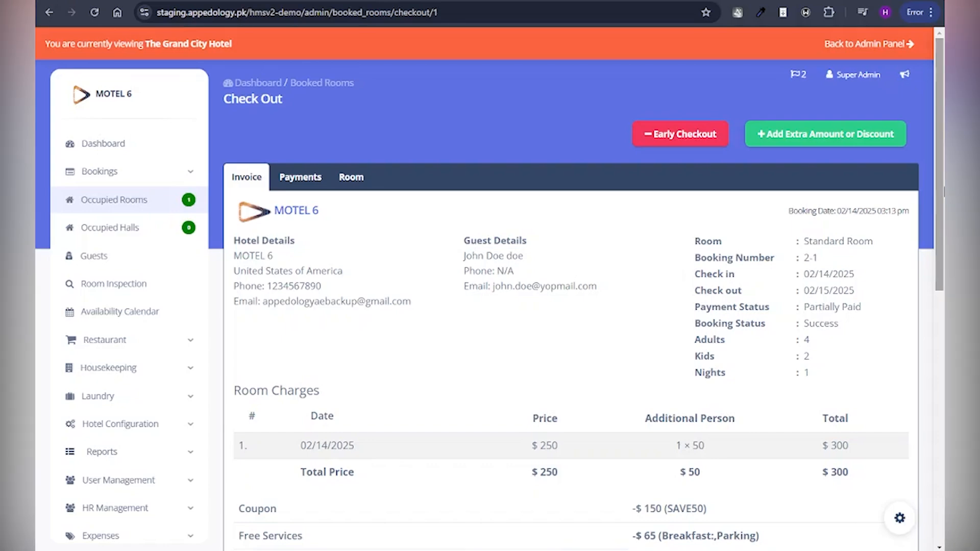
pyautogui.scroll(-6, 943, 191)
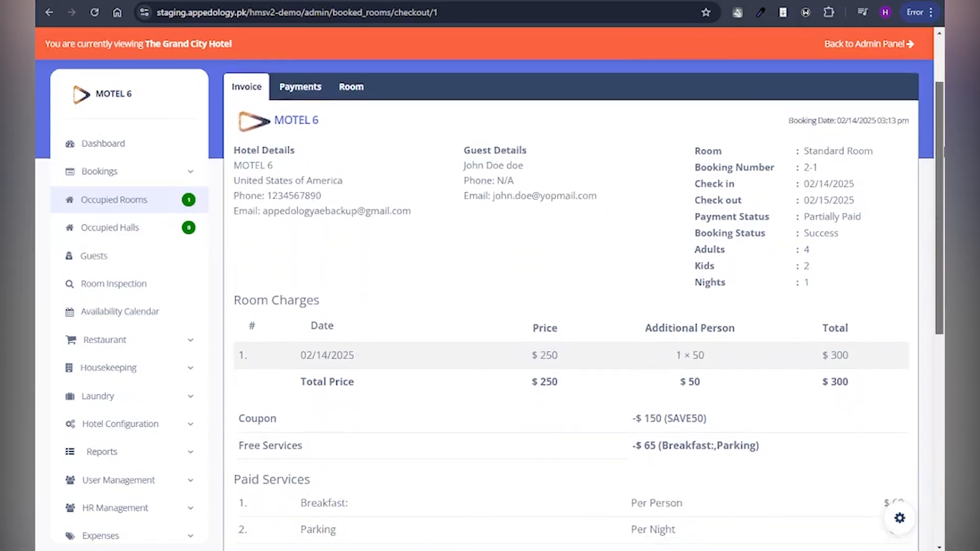
pyautogui.moveTo(943, 268); pyautogui.dragTo(943, 337)
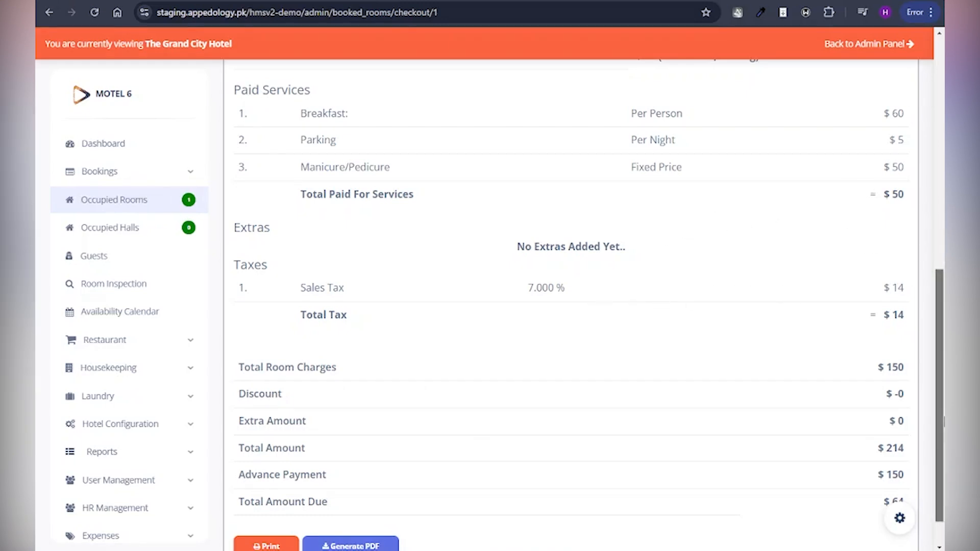
pyautogui.scroll(-1, 942, 466)
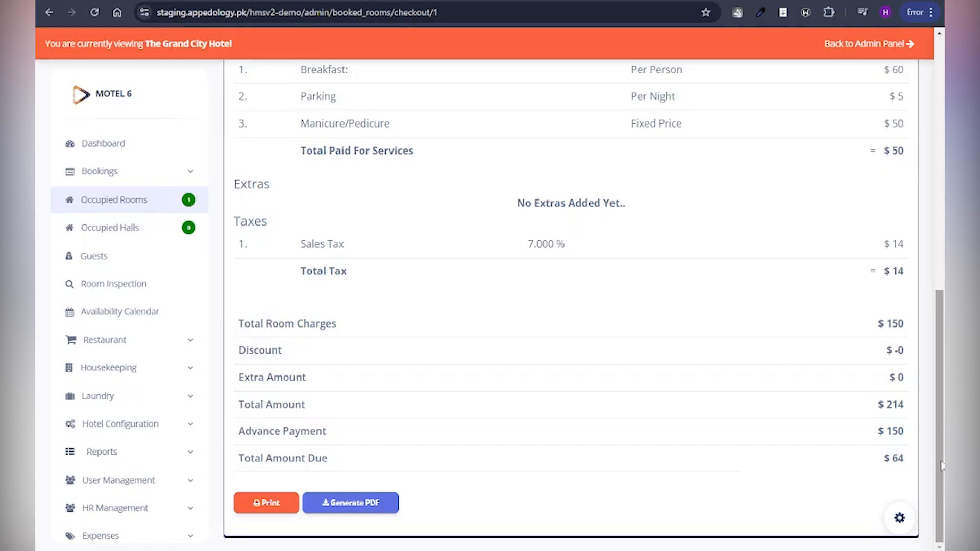